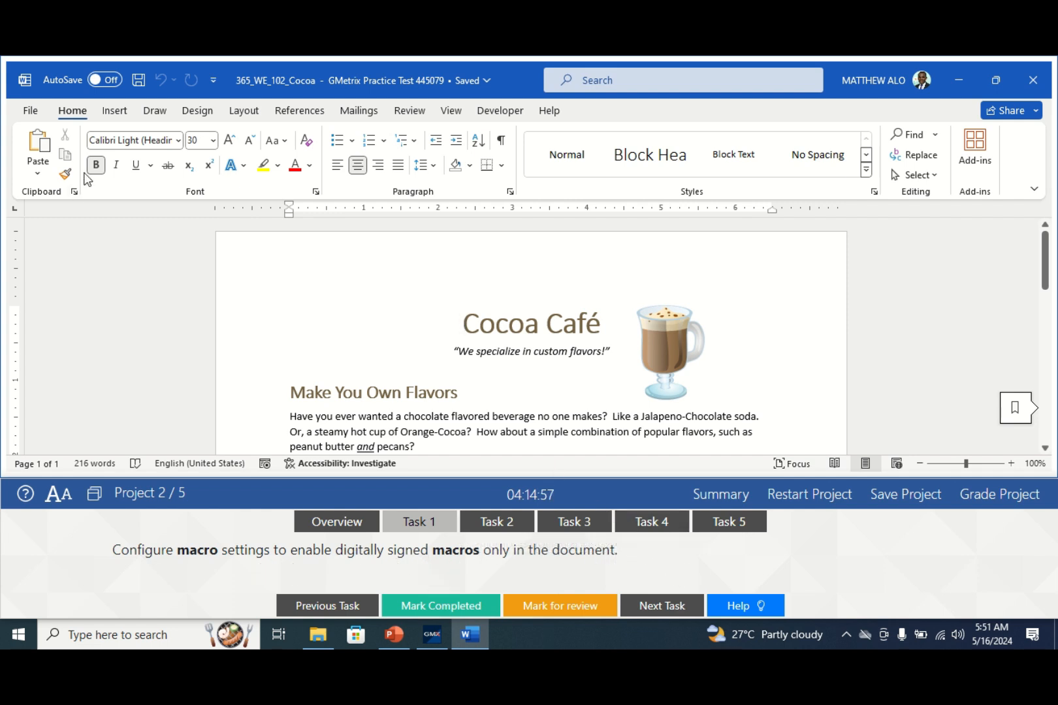
# - Open Word Options from File > More and go to the Trust Center page
pyautogui.click(31, 111)
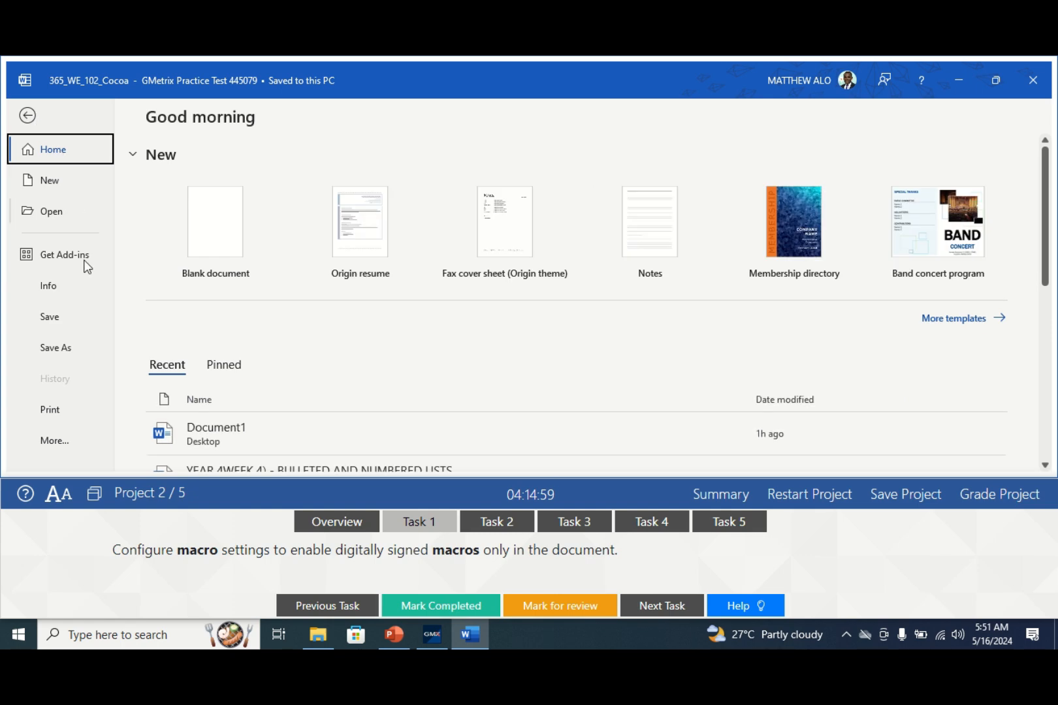
pyautogui.click(54, 441)
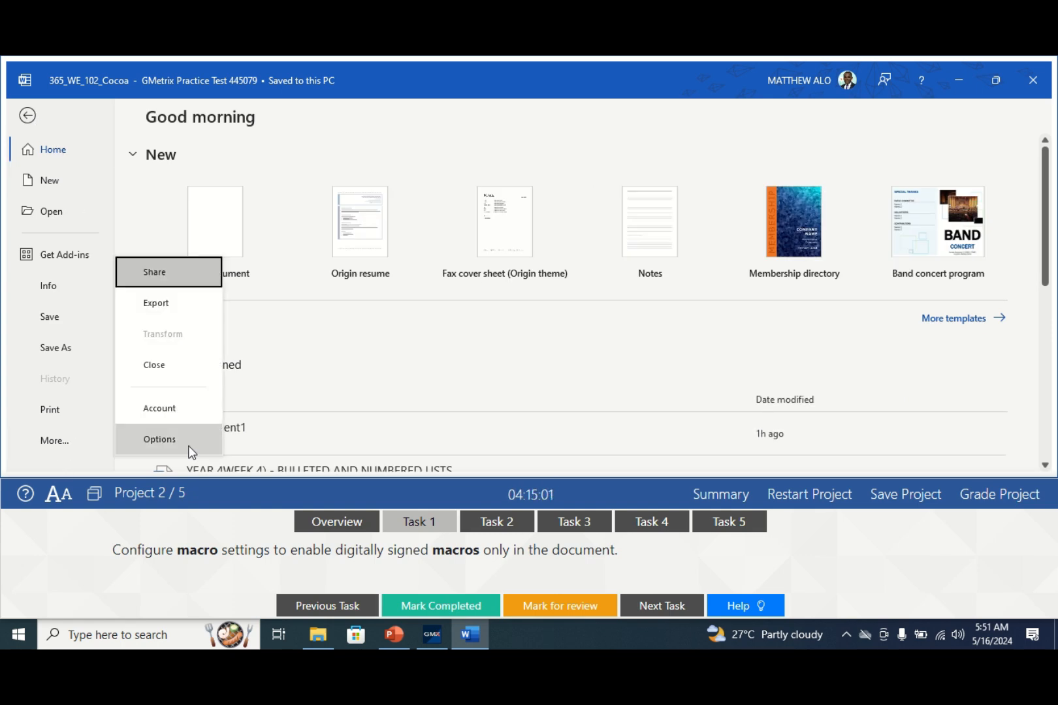
pyautogui.click(160, 440)
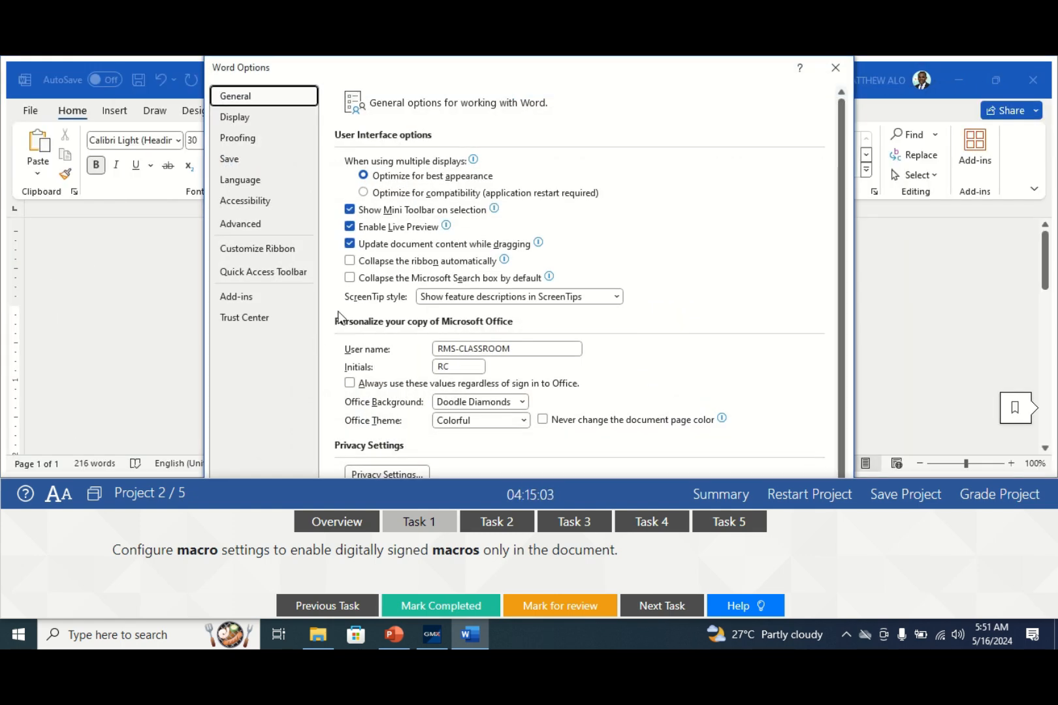
pyautogui.click(254, 320)
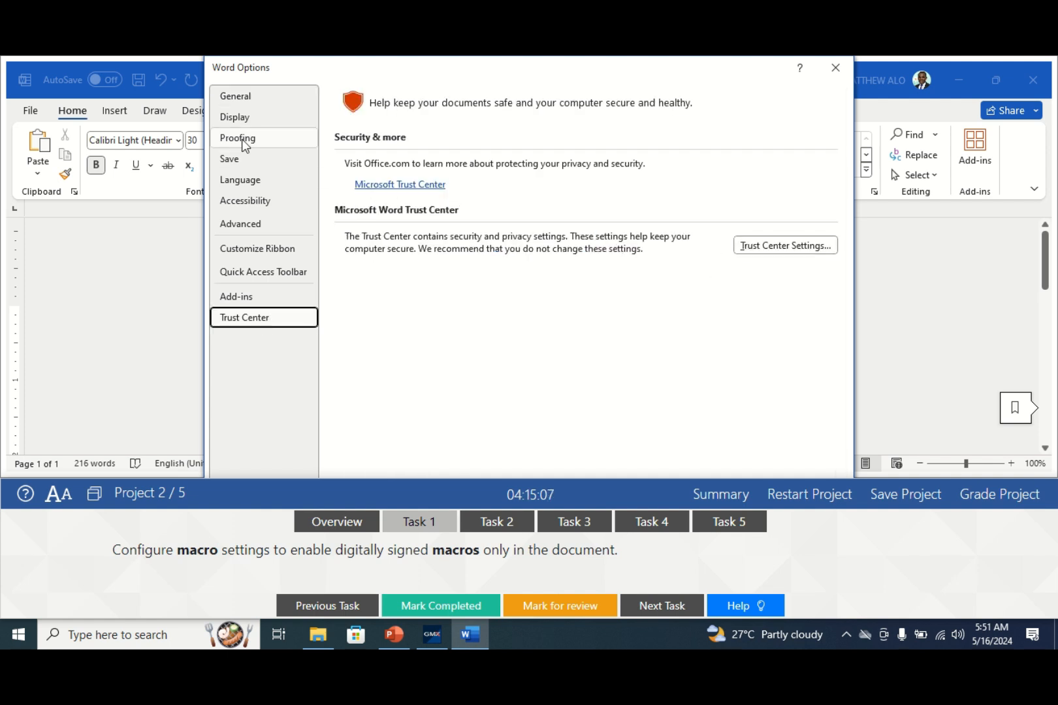
# - Set the Trust Center macro setting to disable all macros except digitally signed macros
pyautogui.click(775, 246)
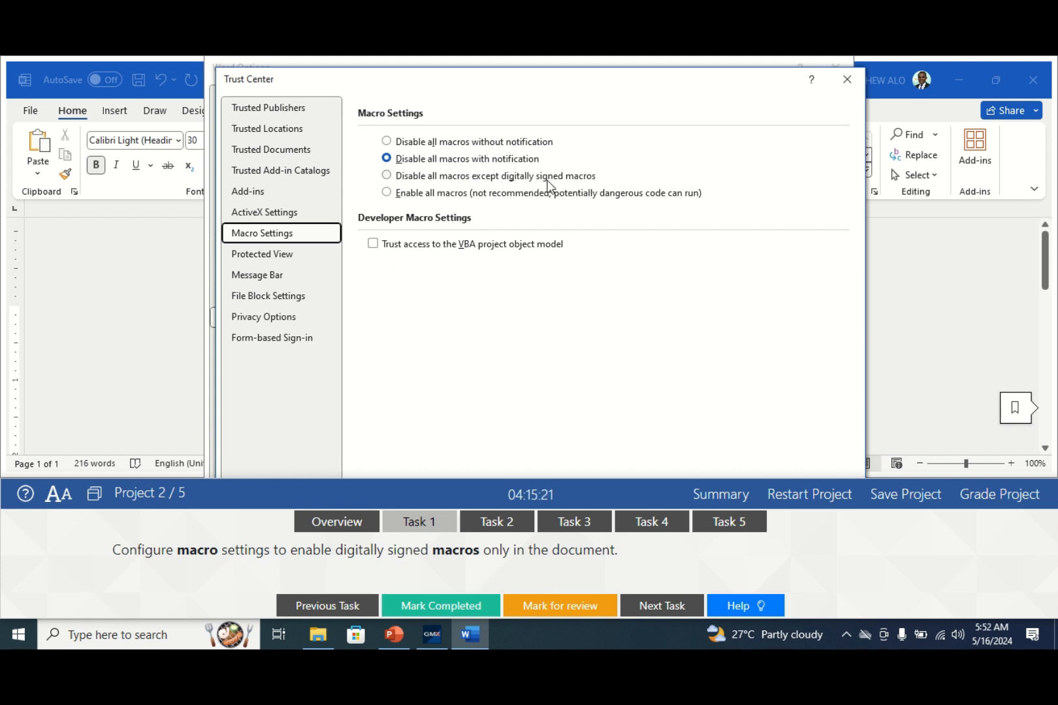
pyautogui.click(387, 176)
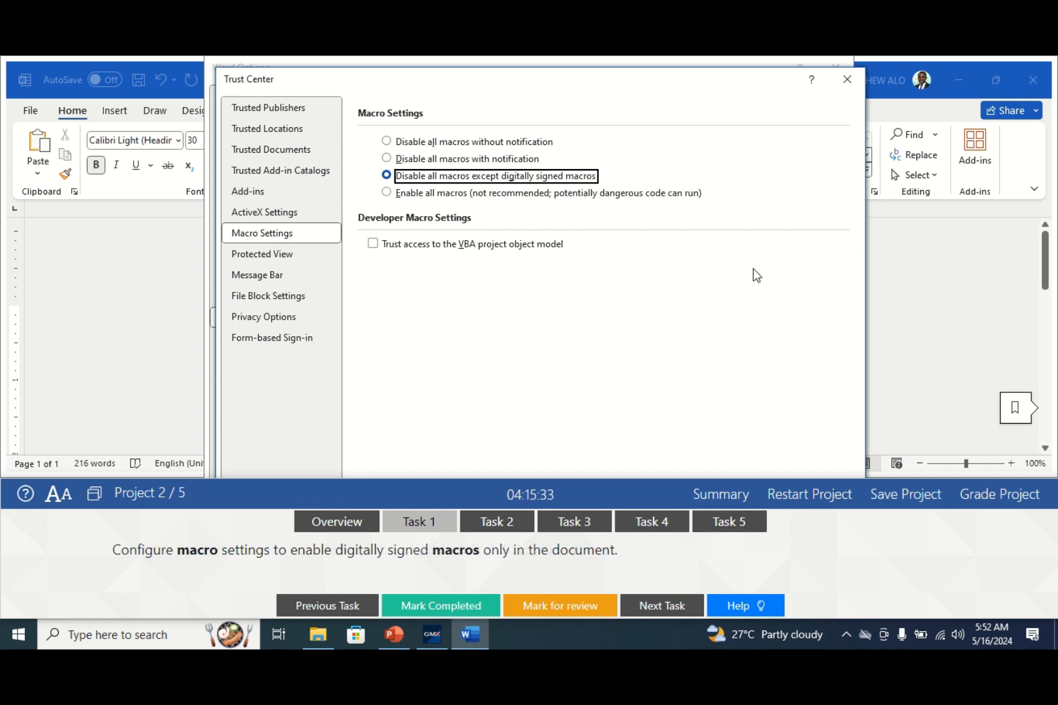
pyautogui.press('Return')
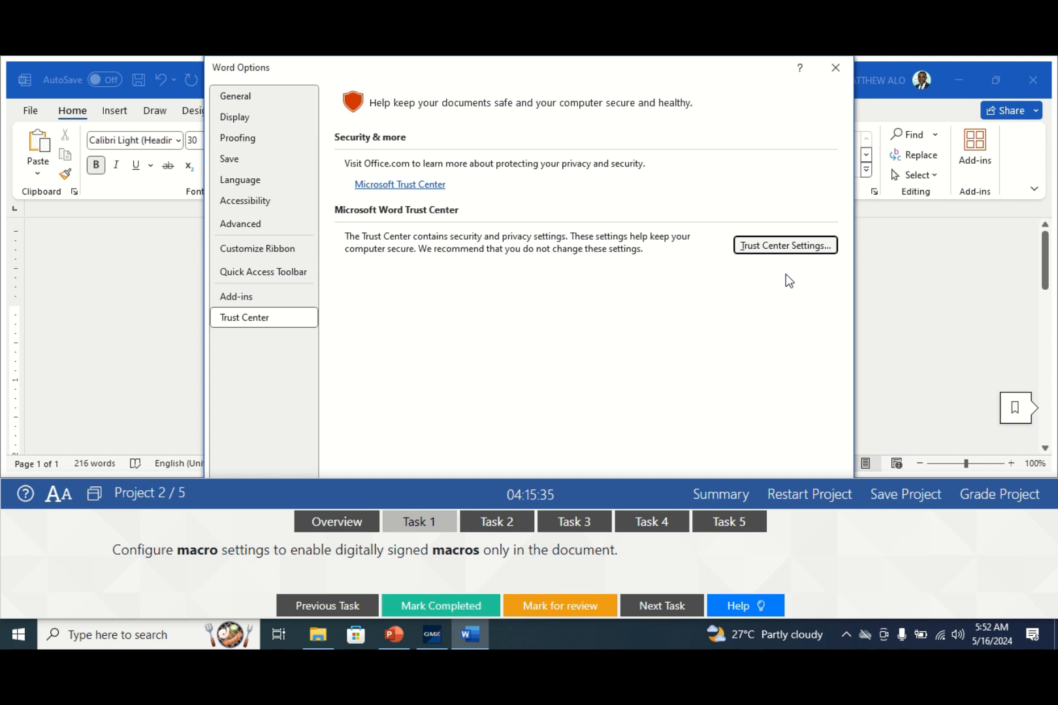
pyautogui.press('Return')
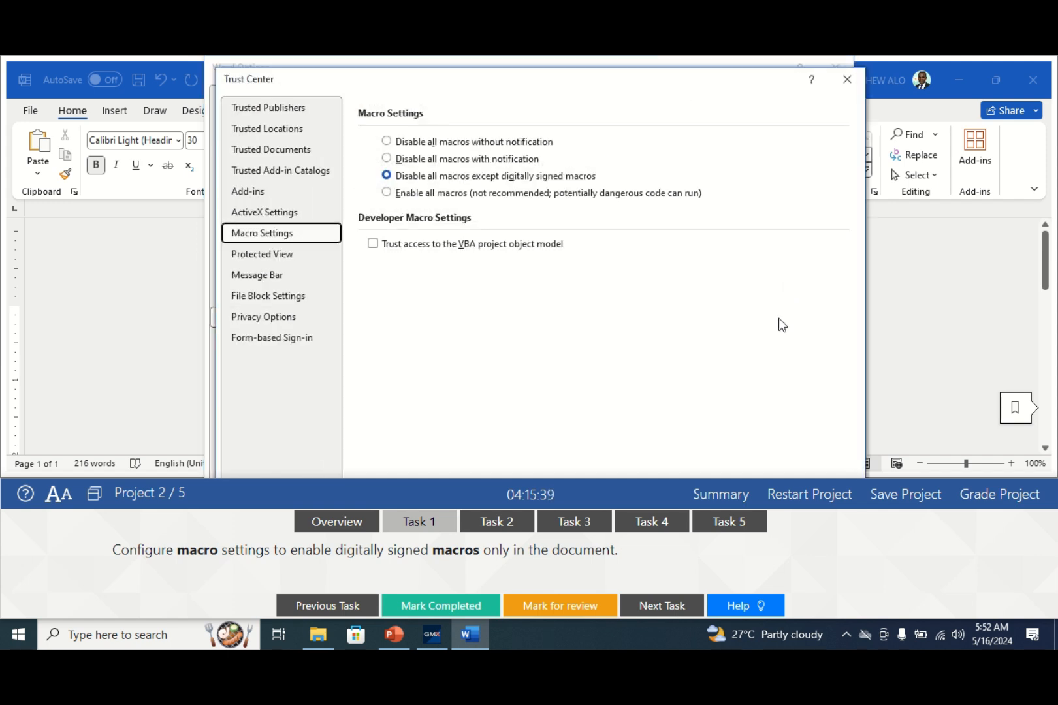
pyautogui.press('Return')
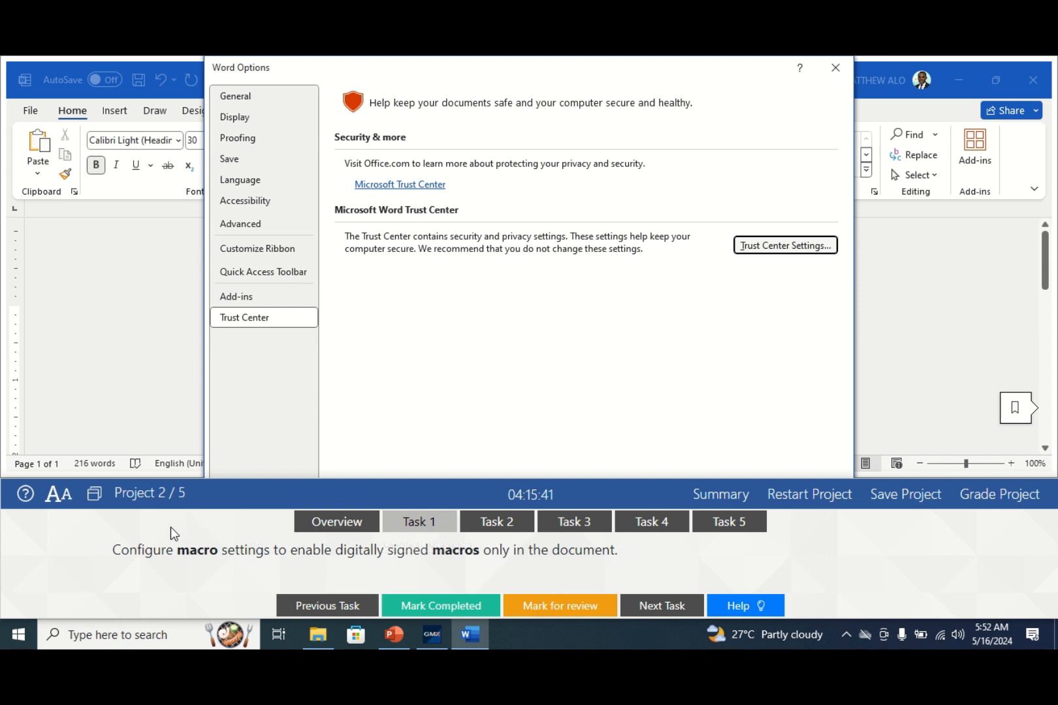
# - Dock the test panel at the top, confirm Word Options, mark Task 1 complete and open Task 2
pyautogui.click(94, 493)
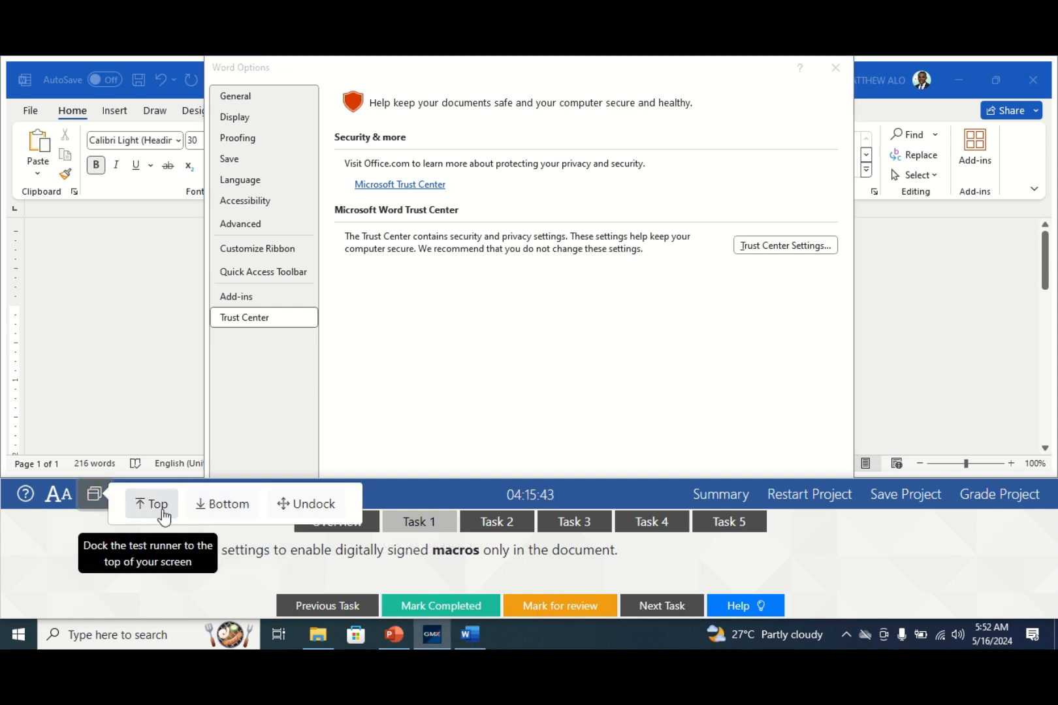
pyautogui.click(152, 503)
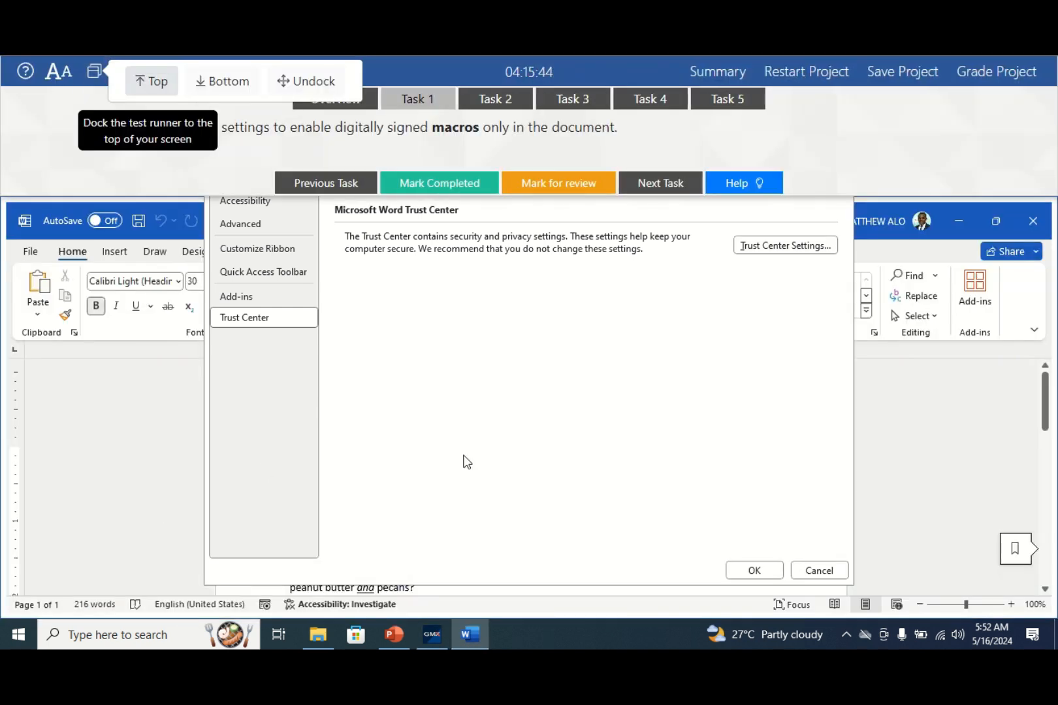
pyautogui.click(754, 571)
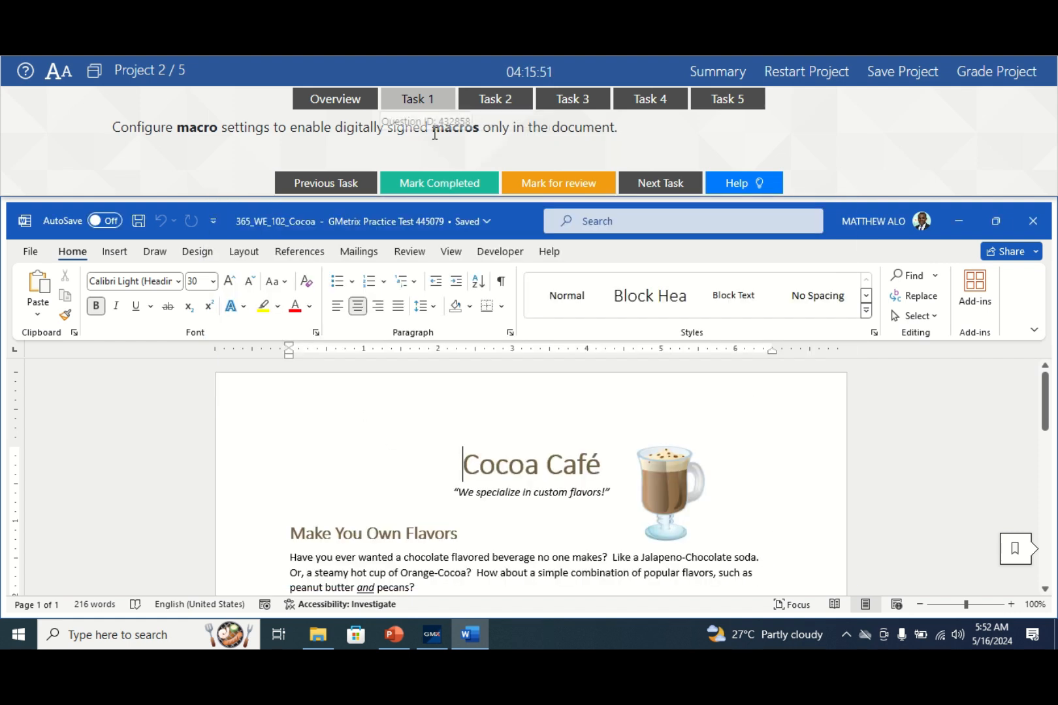
pyautogui.click(438, 186)
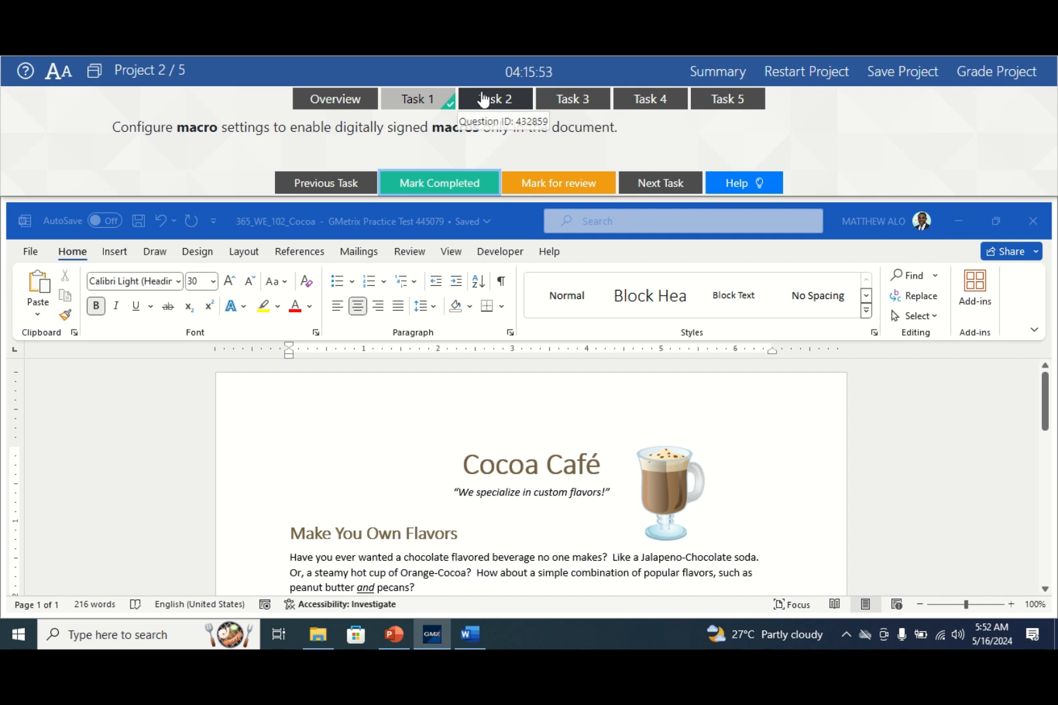
pyautogui.click(486, 100)
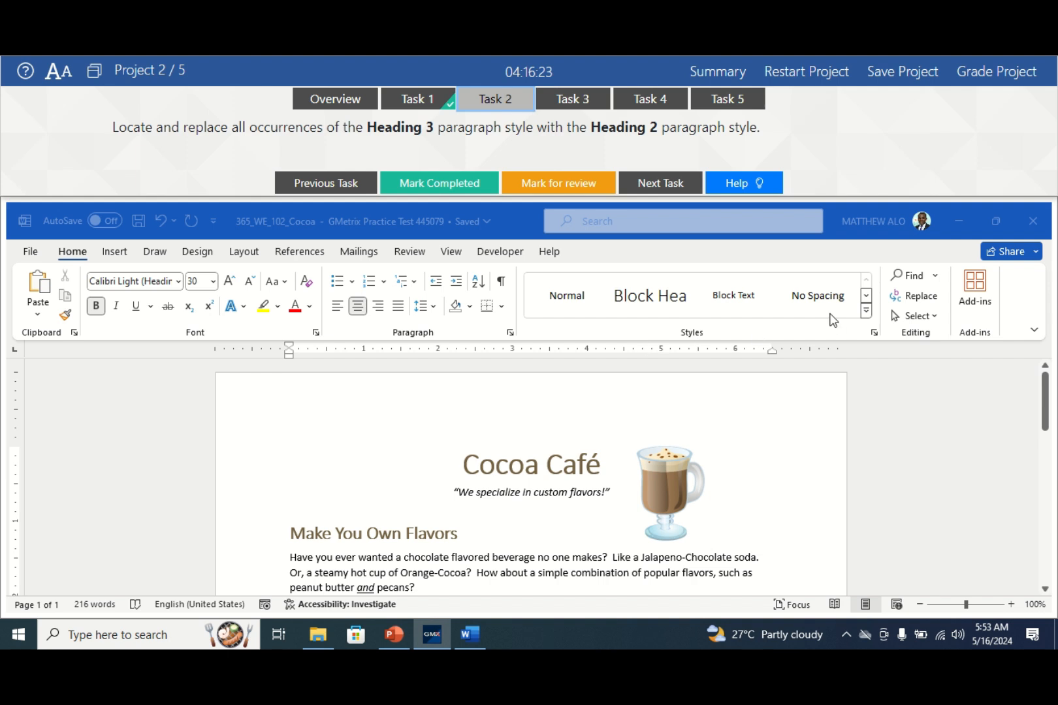
# - Select both Heading 3 paragraphs, Key Clients and Hear What Our Customers Say!, from the Styles gallery
pyautogui.click(865, 310)
pyautogui.click(864, 310)
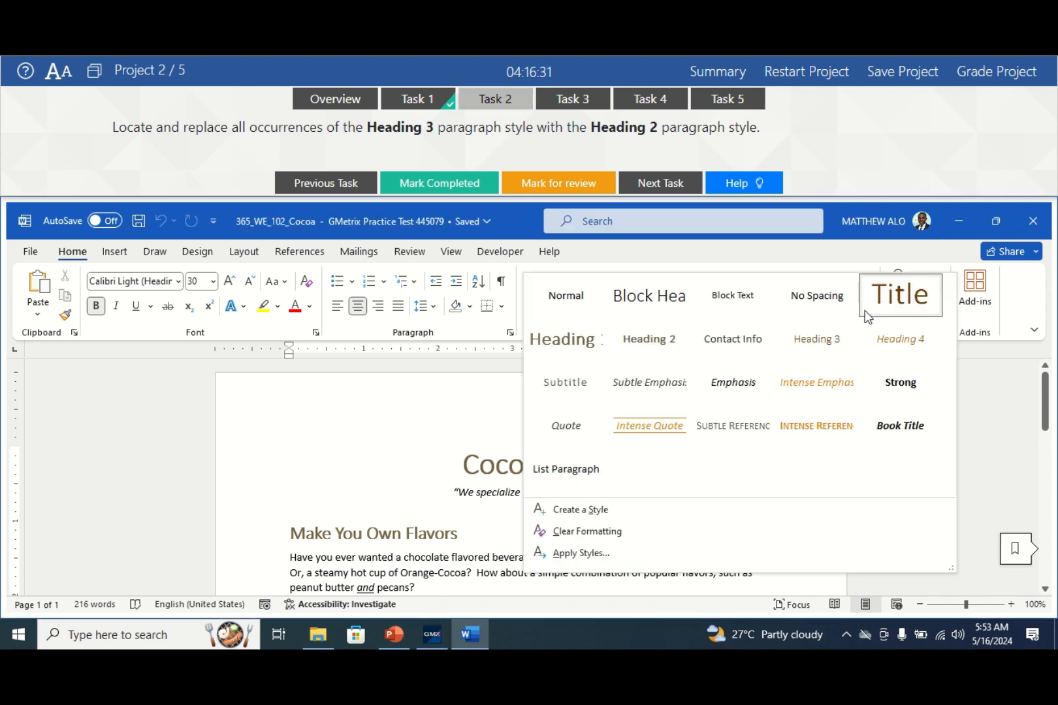
pyautogui.rightClick(824, 344)
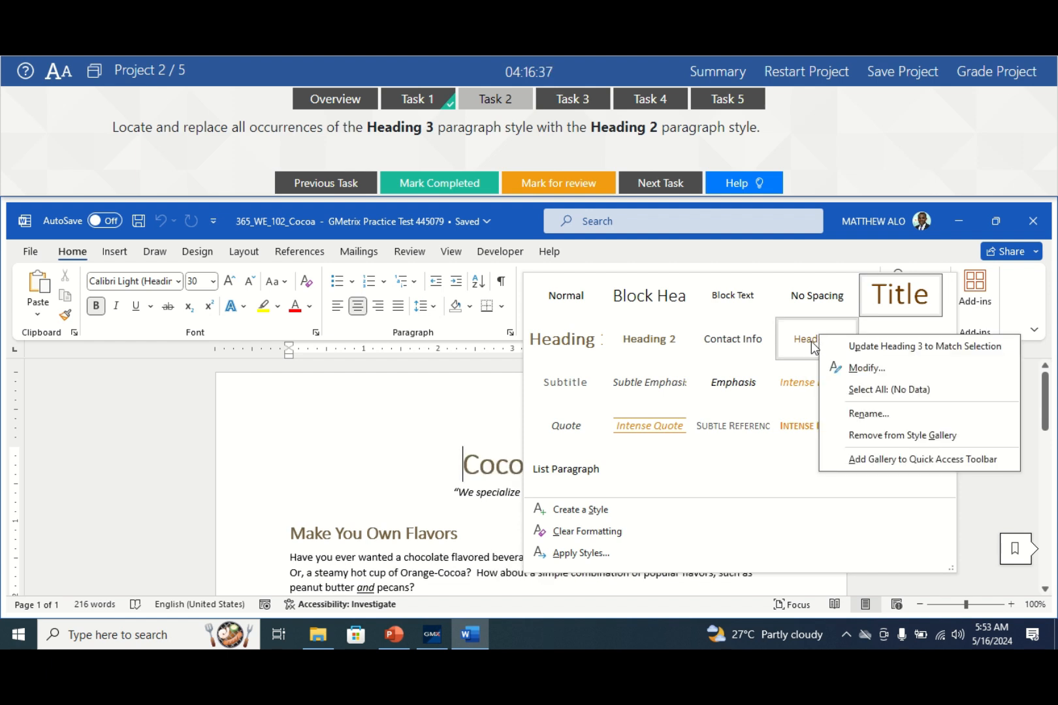
pyautogui.click(883, 390)
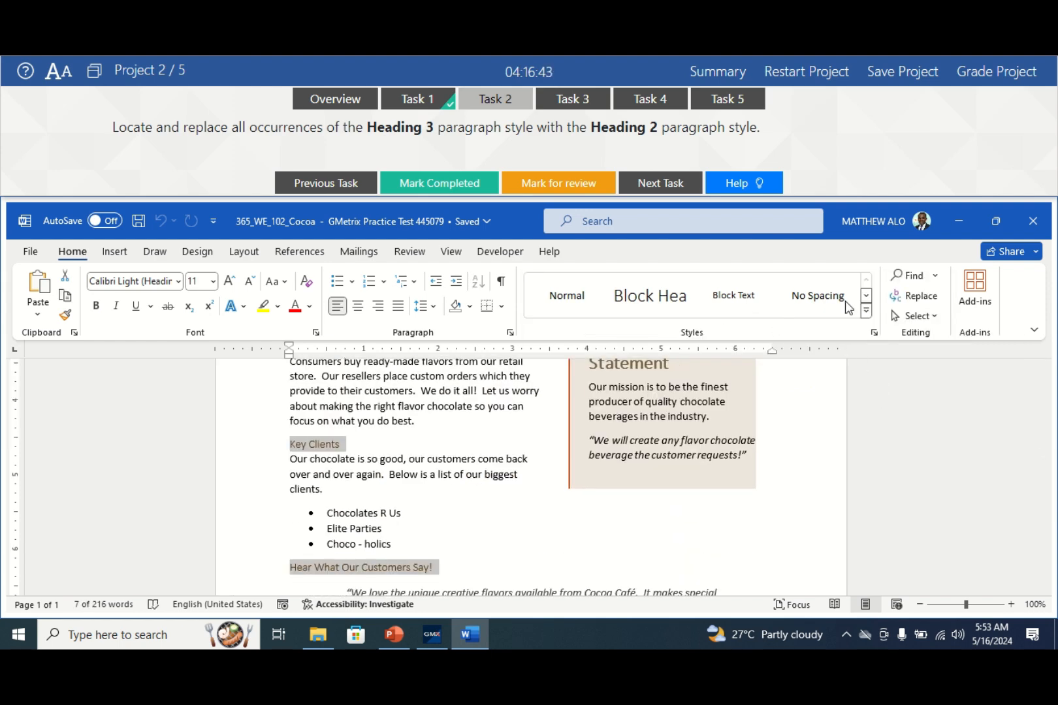
pyautogui.click(866, 311)
pyautogui.rightClick(816, 332)
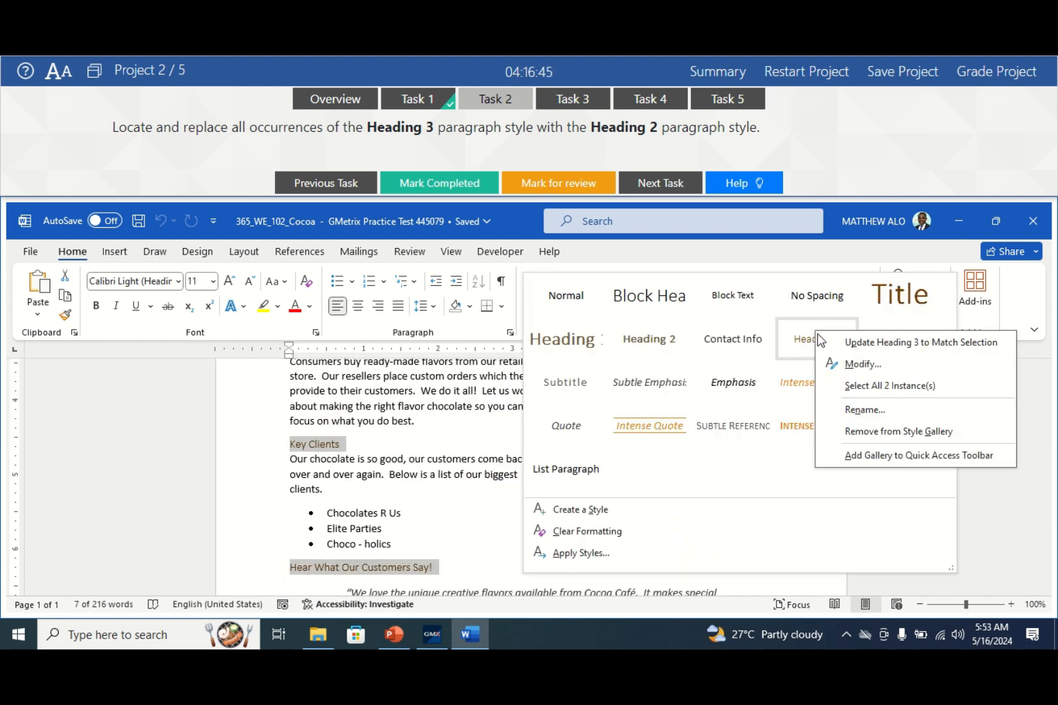
pyautogui.click(898, 391)
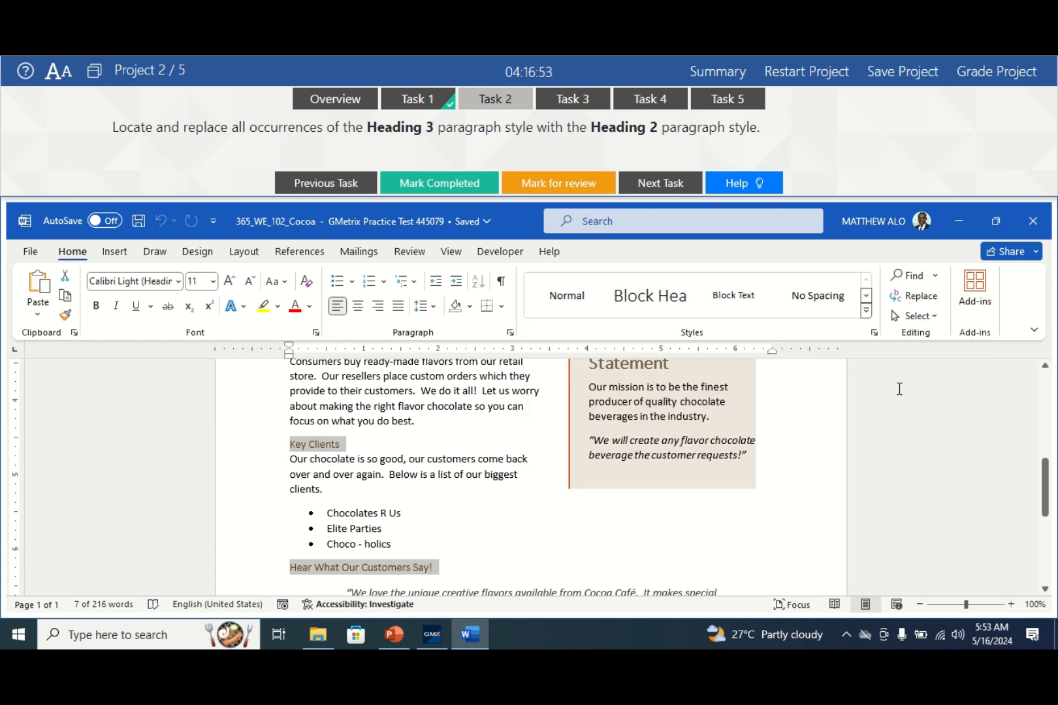
pyautogui.click(866, 316)
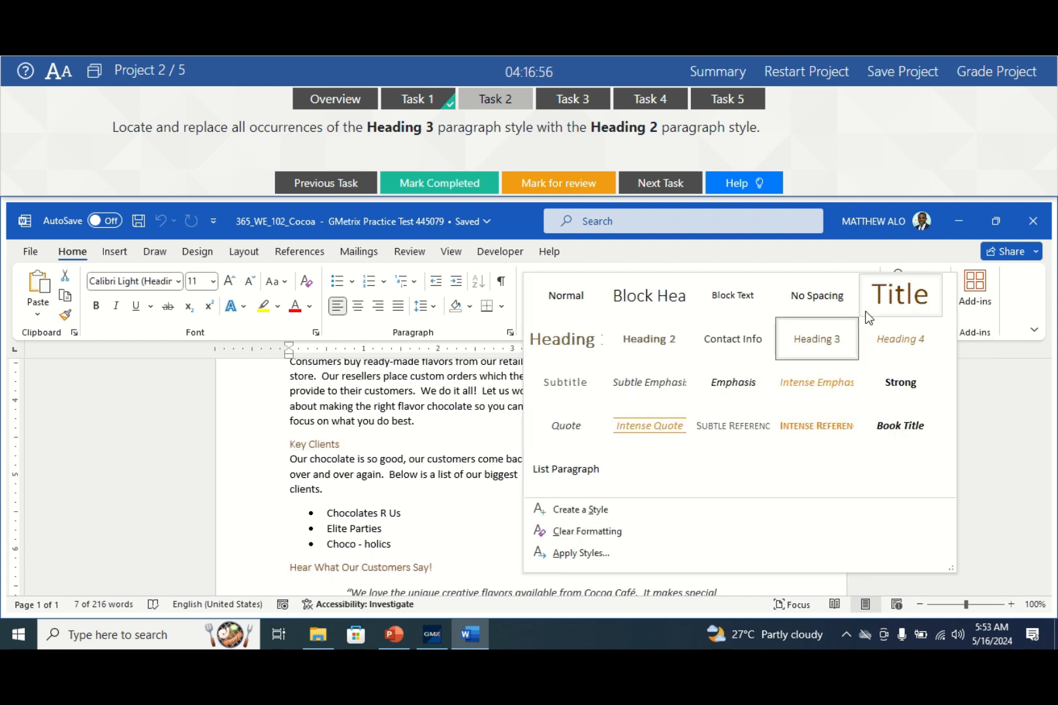
# - Apply the Heading 2 style to the selected Heading 3 headings
pyautogui.click(648, 344)
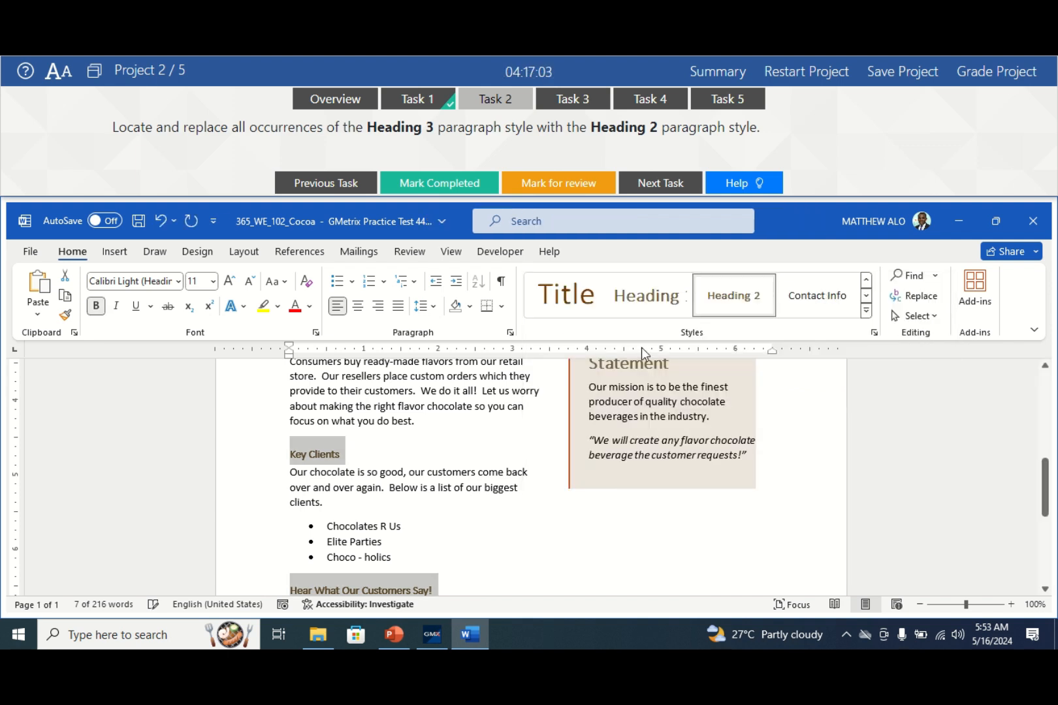
pyautogui.scroll(2, 463, 448)
pyautogui.scroll(3, 462, 438)
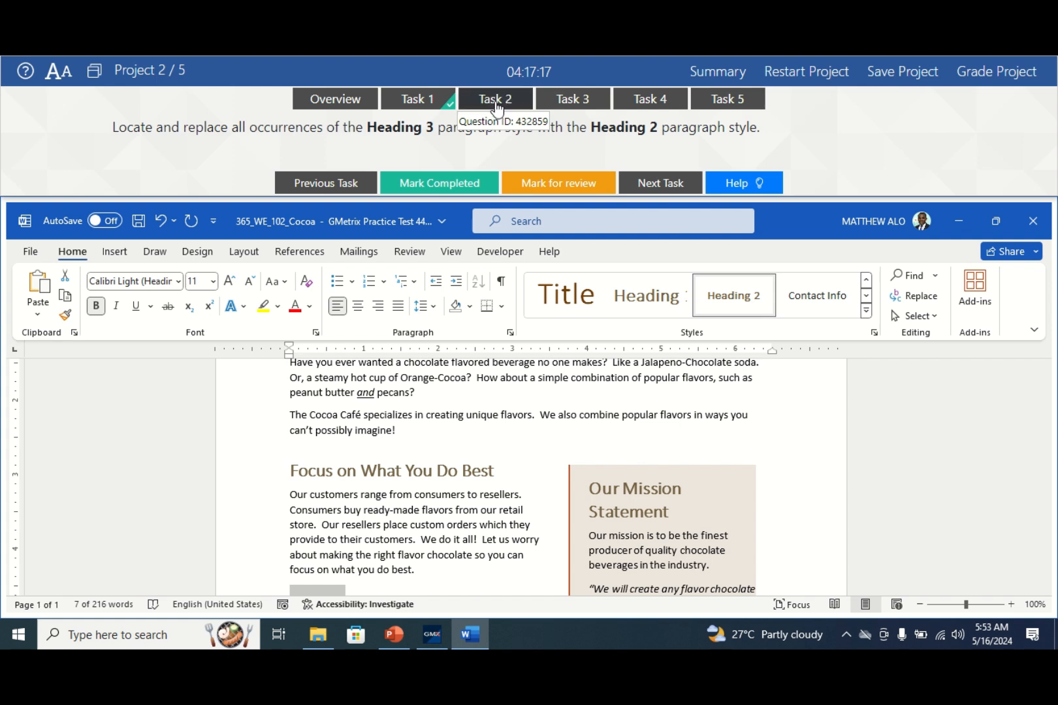
# - Mark Task 2 complete in the practice test and open Task 3
pyautogui.click(420, 177)
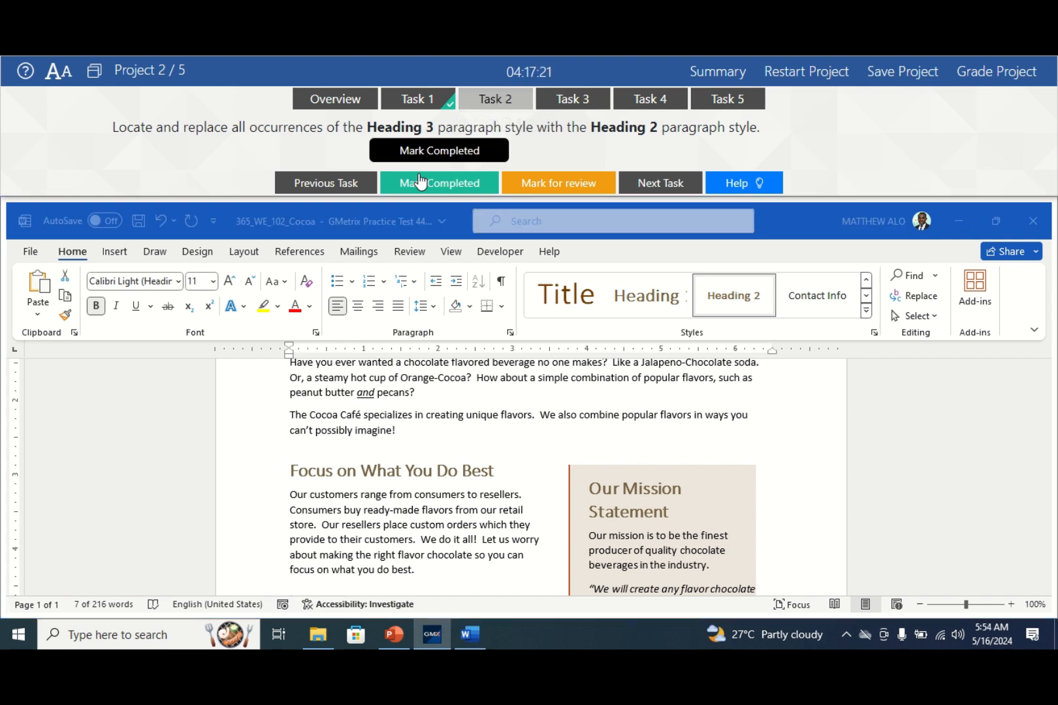
pyautogui.click(448, 183)
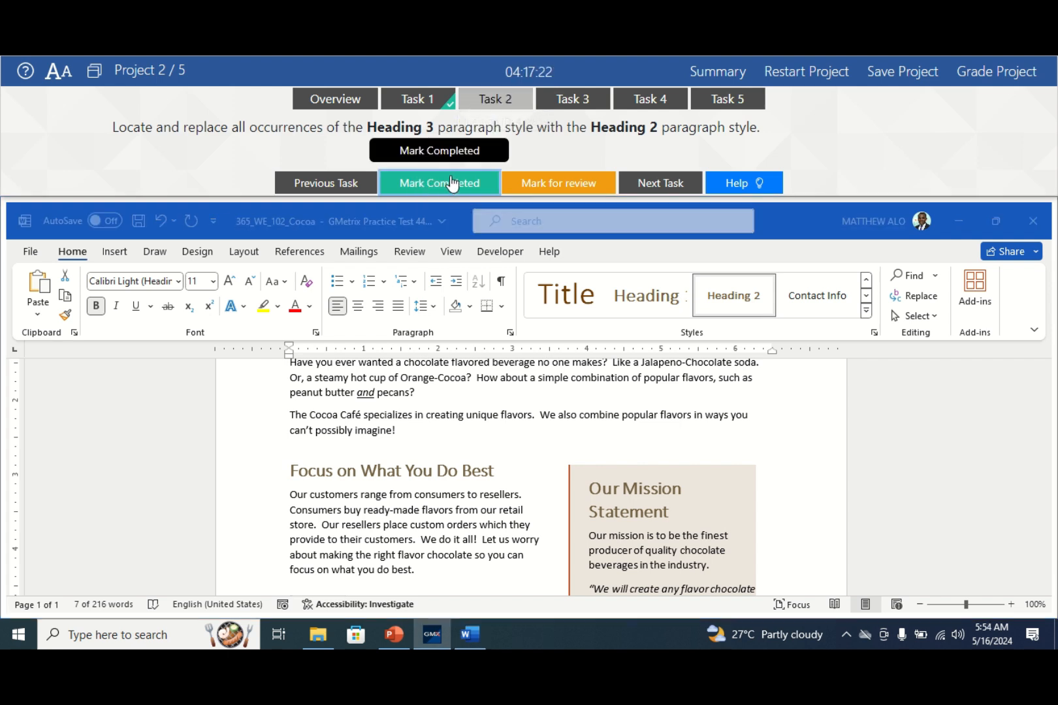
pyautogui.click(574, 98)
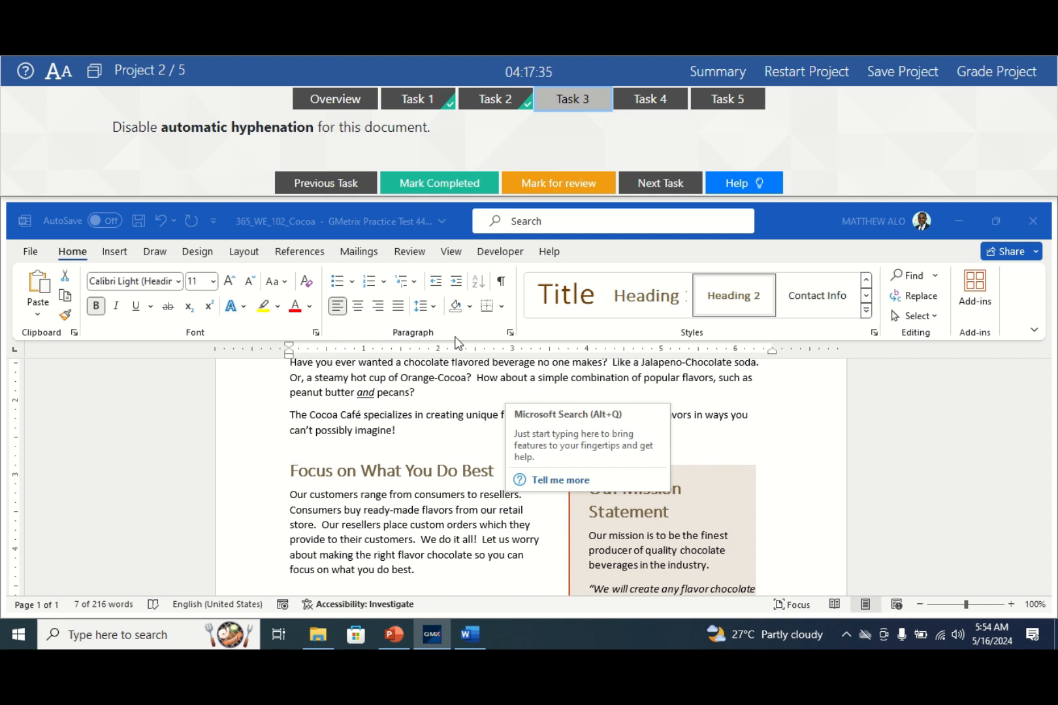
# - Activate the Cocoa Café document window
pyautogui.click(512, 332)
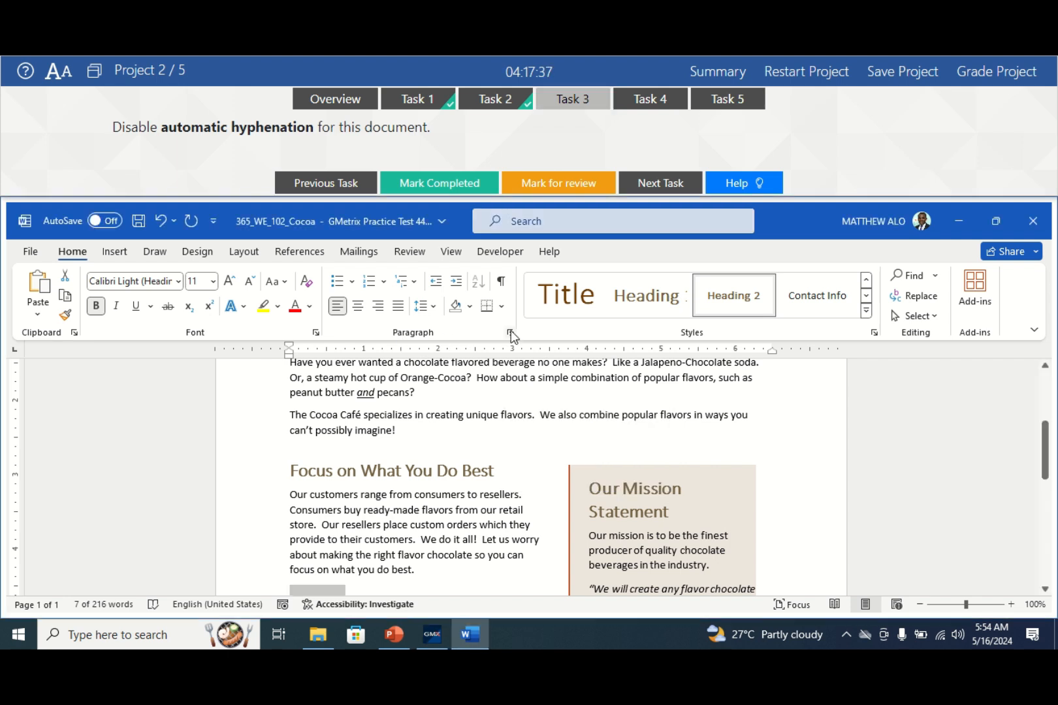
# - Tick Don't hyphenate under Line and Page Breaks, with the test panel docked at the bottom
pyautogui.click(510, 336)
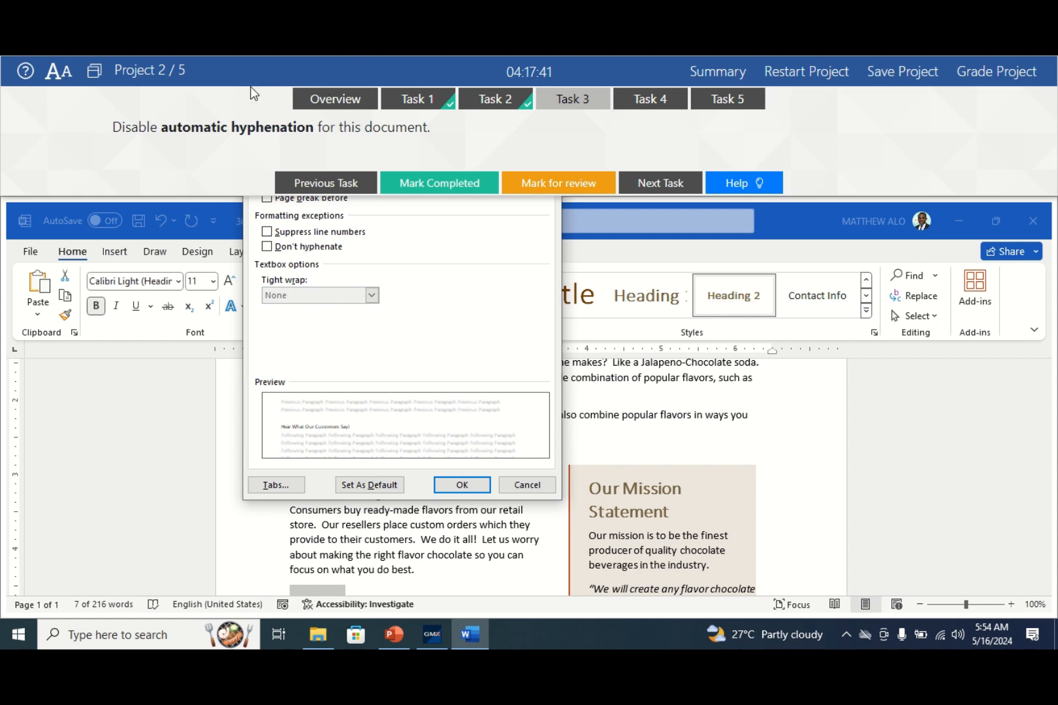
pyautogui.click(95, 71)
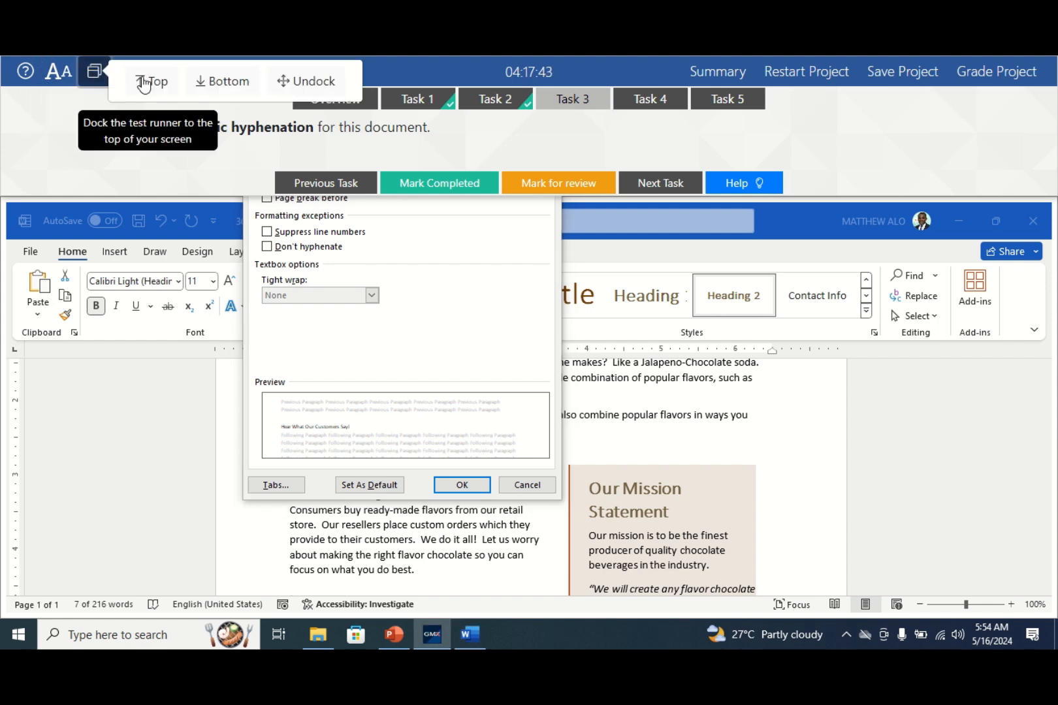
pyautogui.click(219, 83)
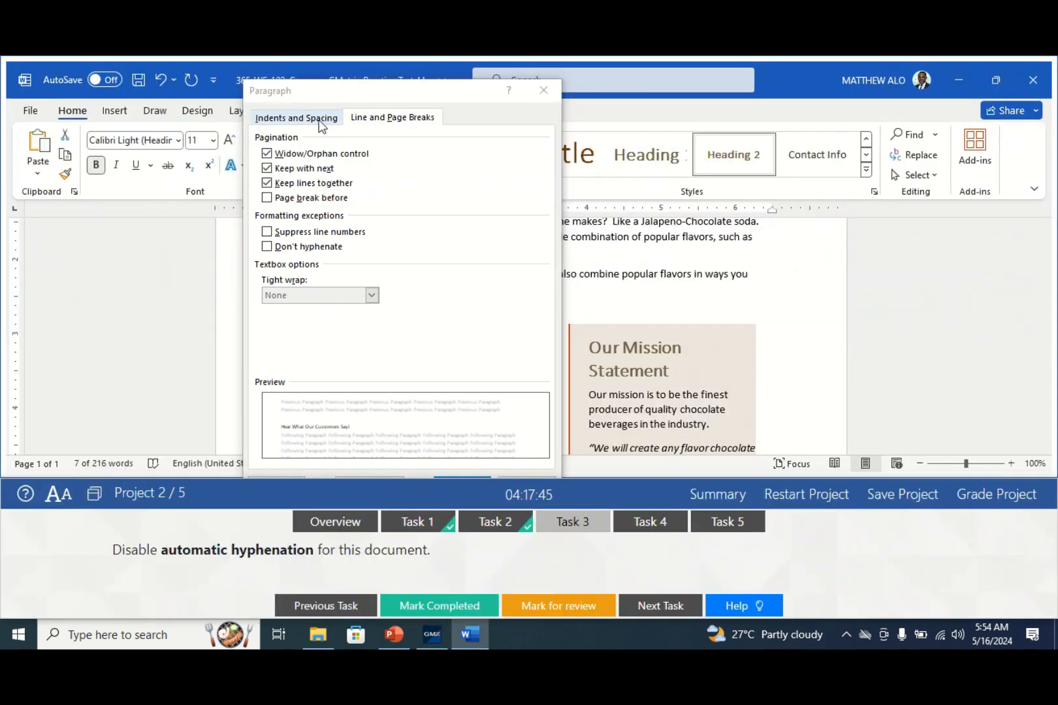
pyautogui.click(279, 120)
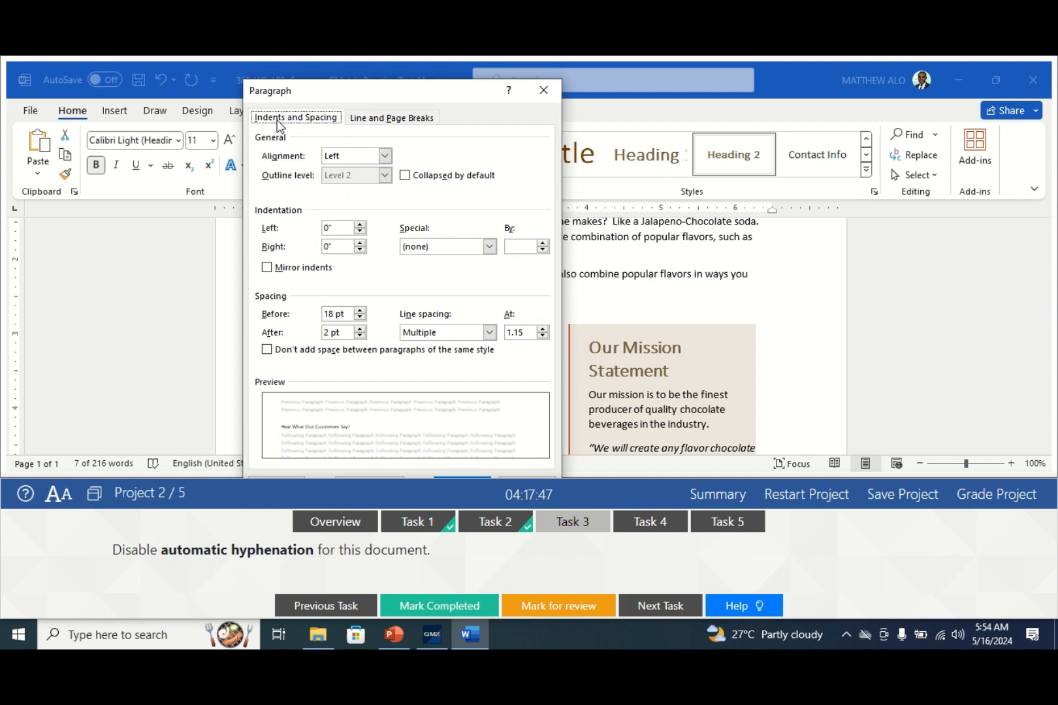
pyautogui.click(387, 123)
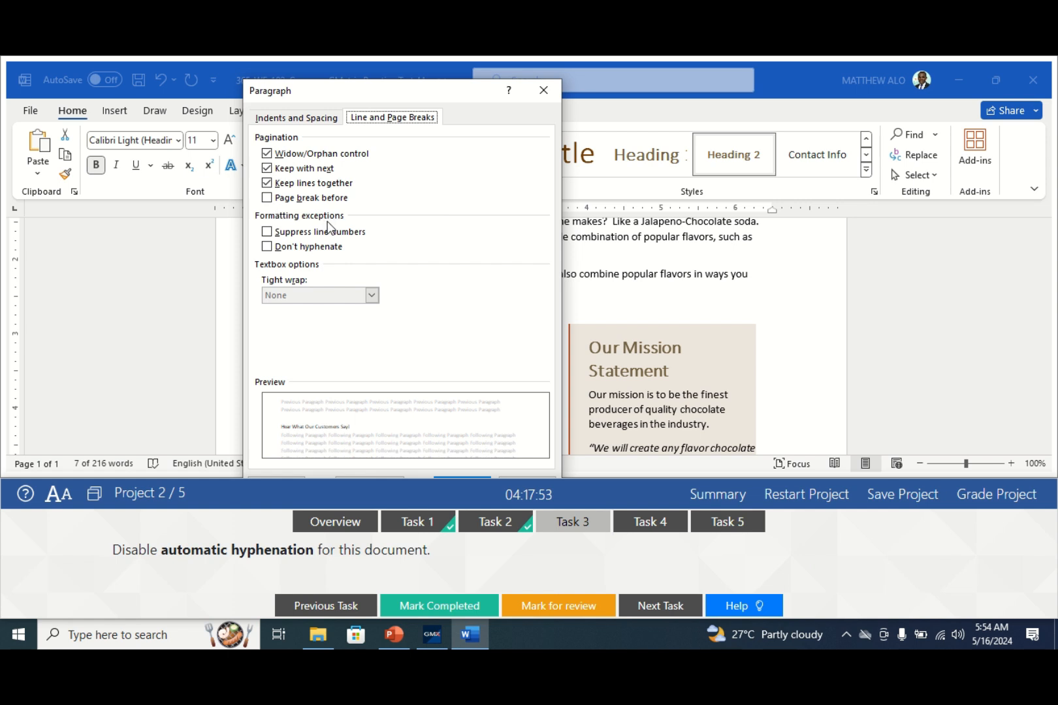
pyautogui.click(267, 250)
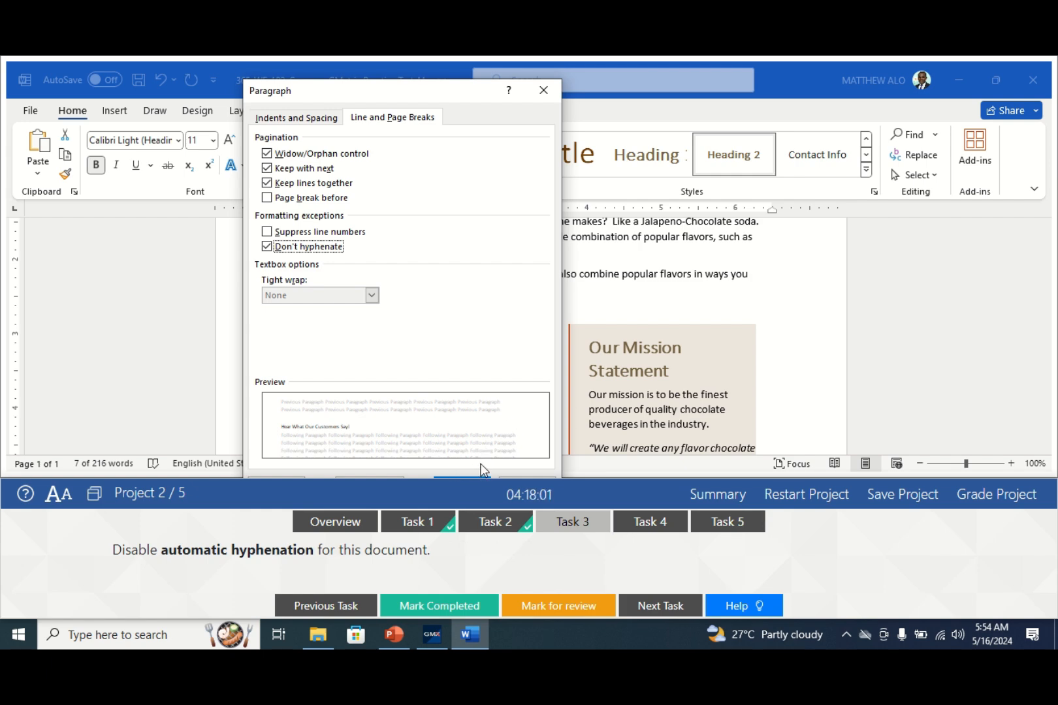
pyautogui.press('Return')
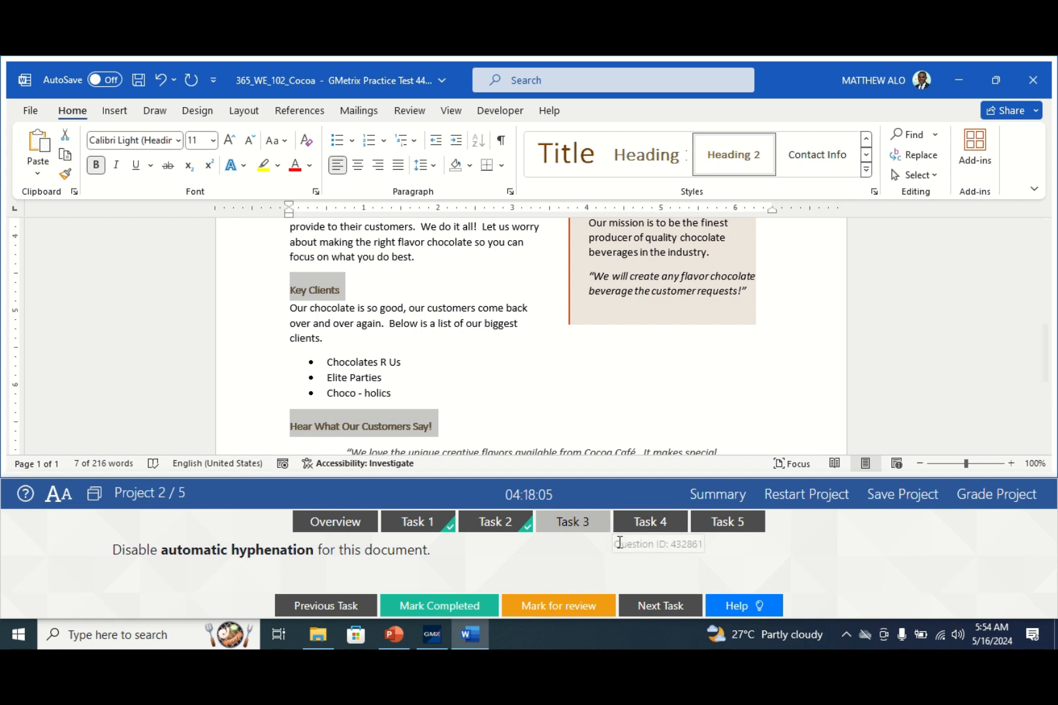
# - Mark Task 3 complete and bring up Task 4's AddressBlock instructions
pyautogui.click(444, 609)
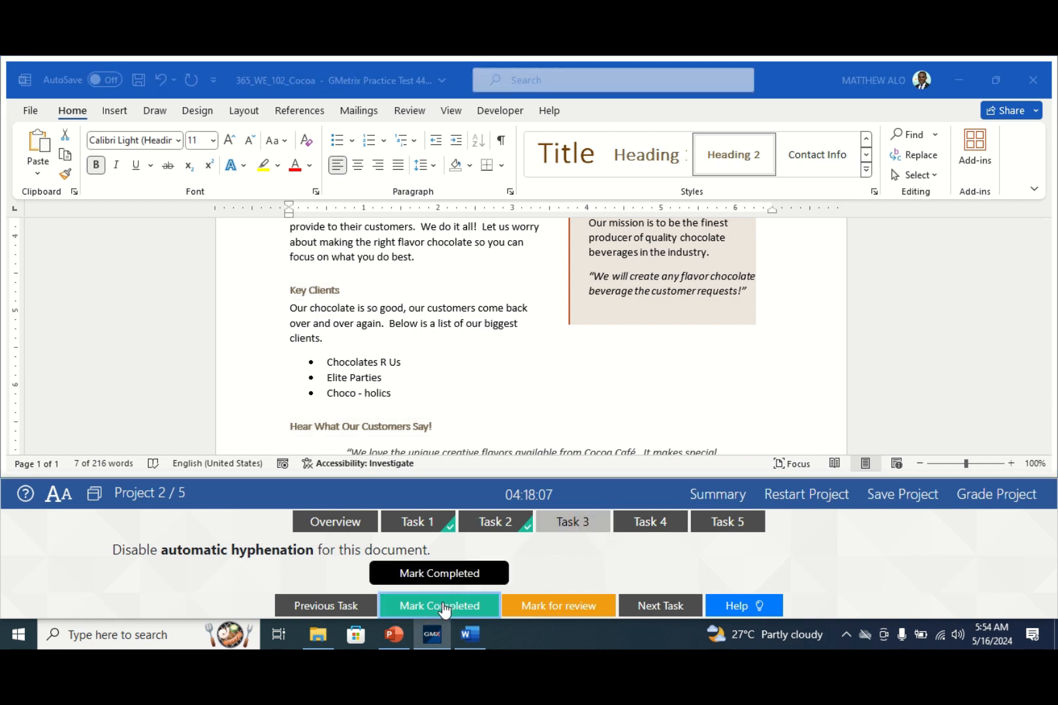
pyautogui.click(652, 525)
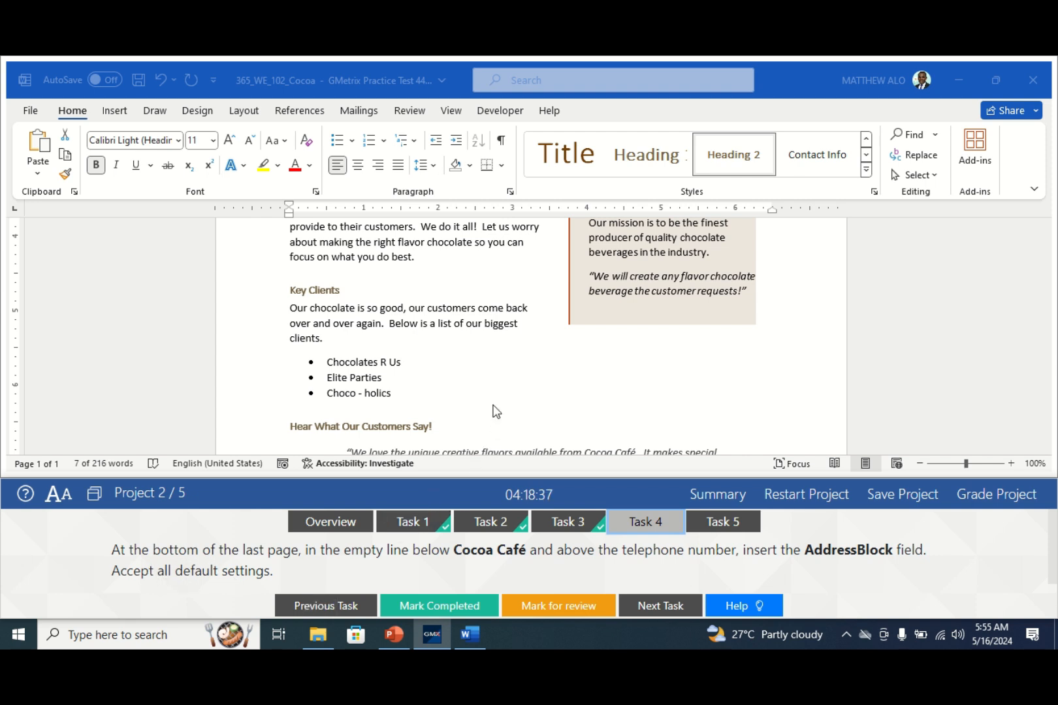
# - Place the cursor on the empty line below Cocoa Café and open Quick Parts on the Insert tab
pyautogui.scroll(-4, 496, 402)
pyautogui.scroll(-2, 494, 395)
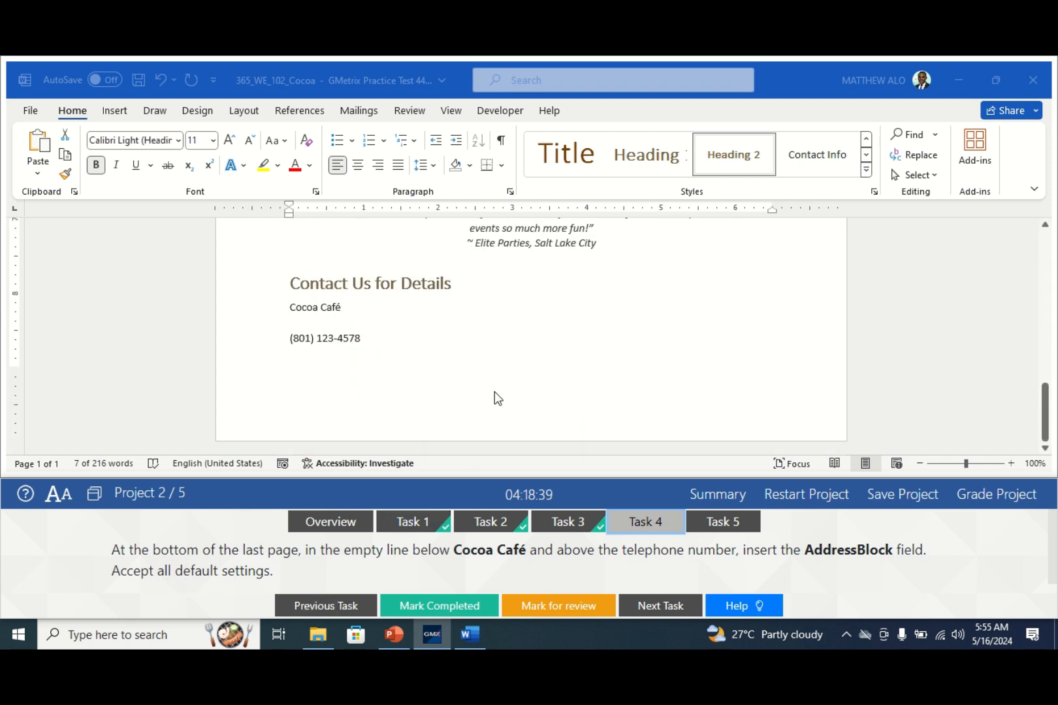
pyautogui.scroll(1, 323, 376)
pyautogui.click(310, 365)
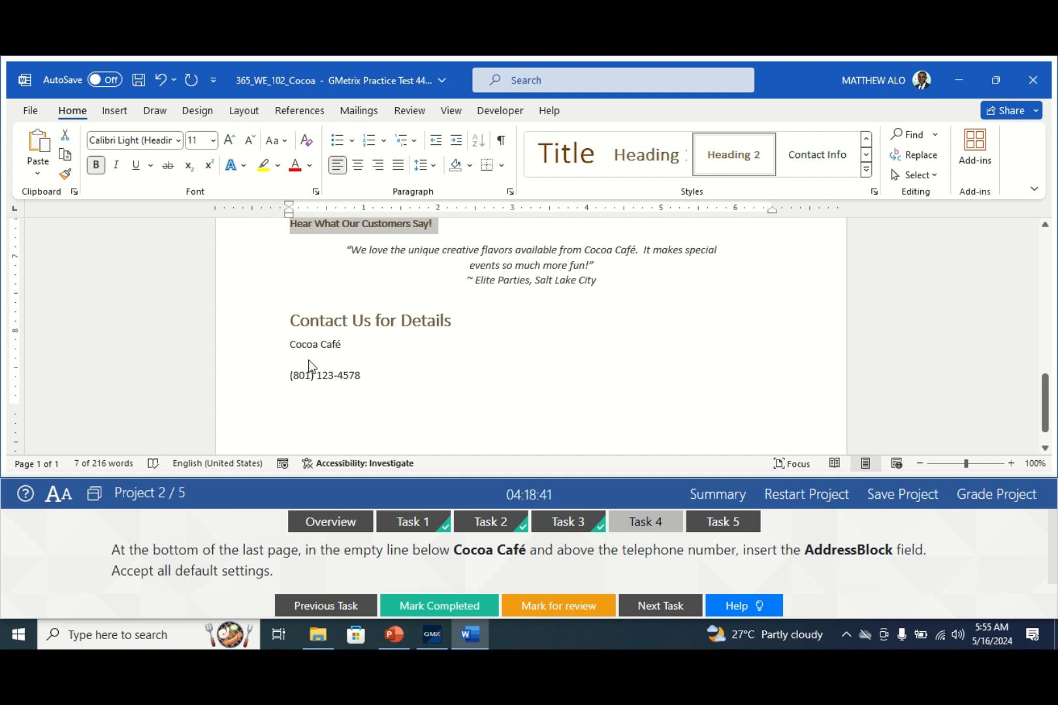
pyautogui.click(309, 364)
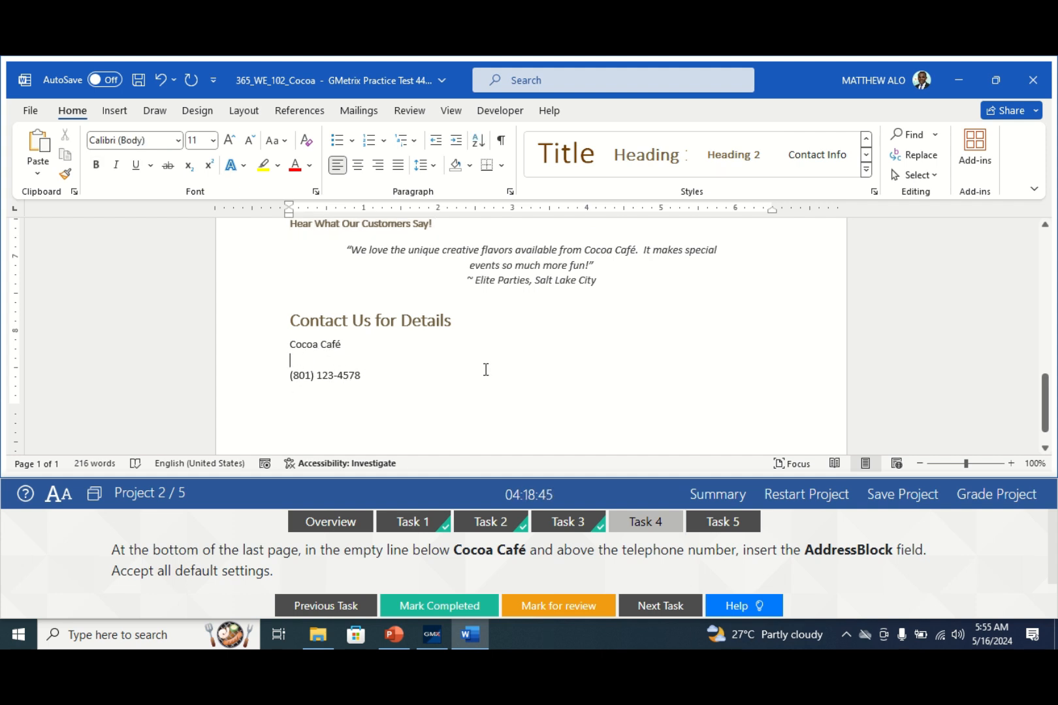
pyautogui.click(121, 113)
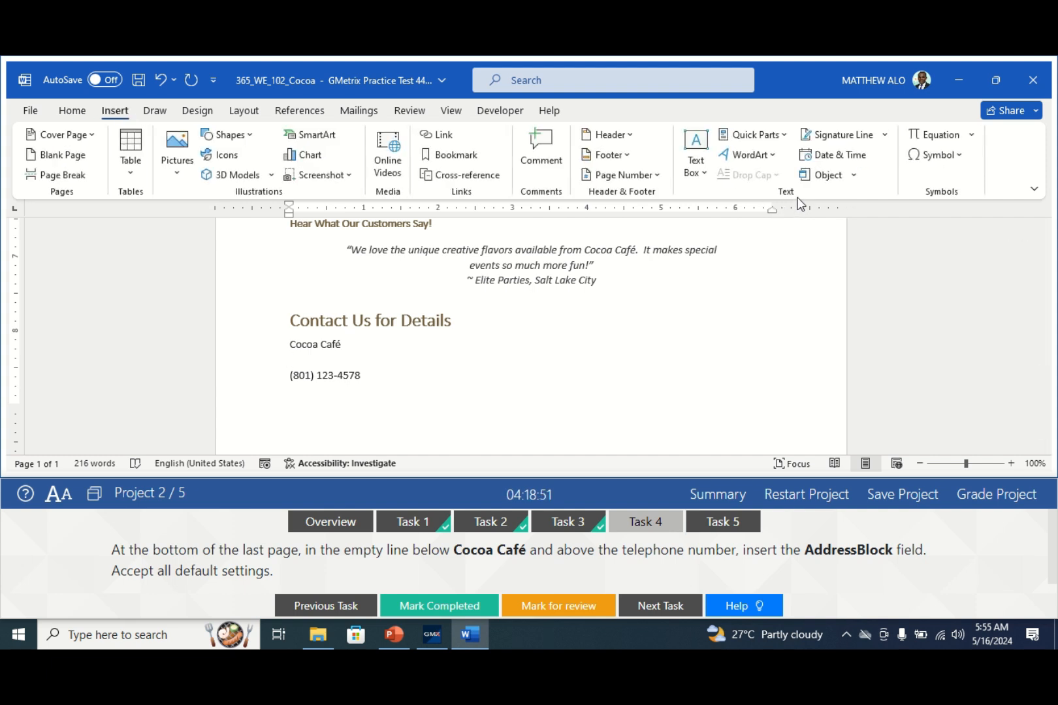
pyautogui.click(775, 139)
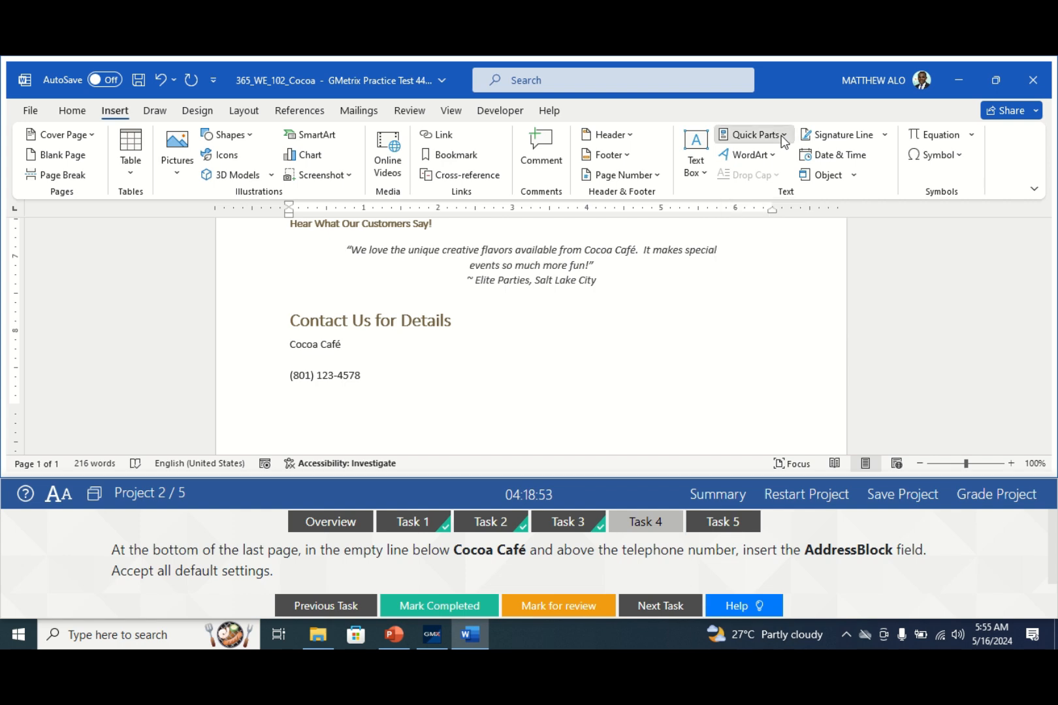
# - Insert the AddressBlock field with default settings through the Field dialog below Cocoa Café
pyautogui.click(753, 200)
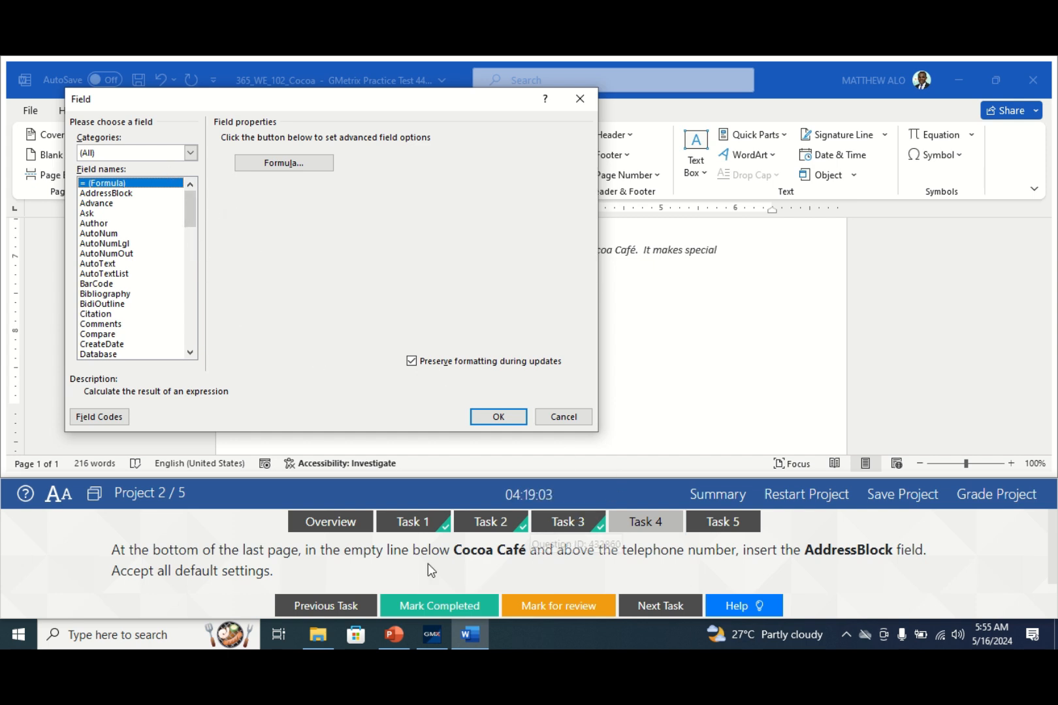
pyautogui.click(111, 193)
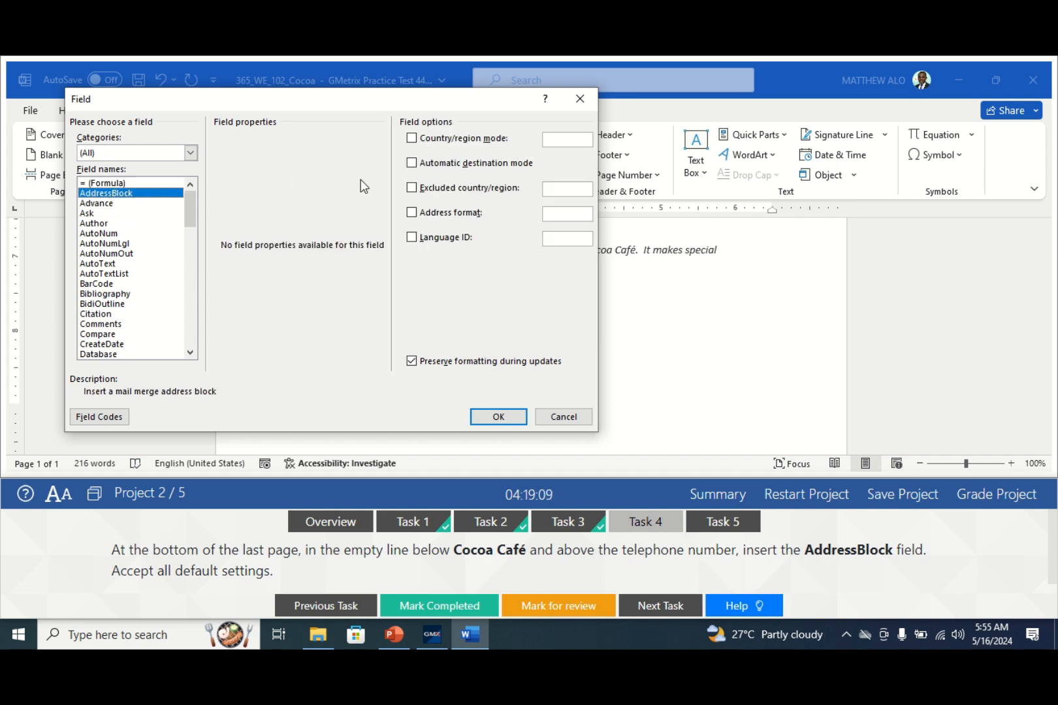
pyautogui.click(498, 417)
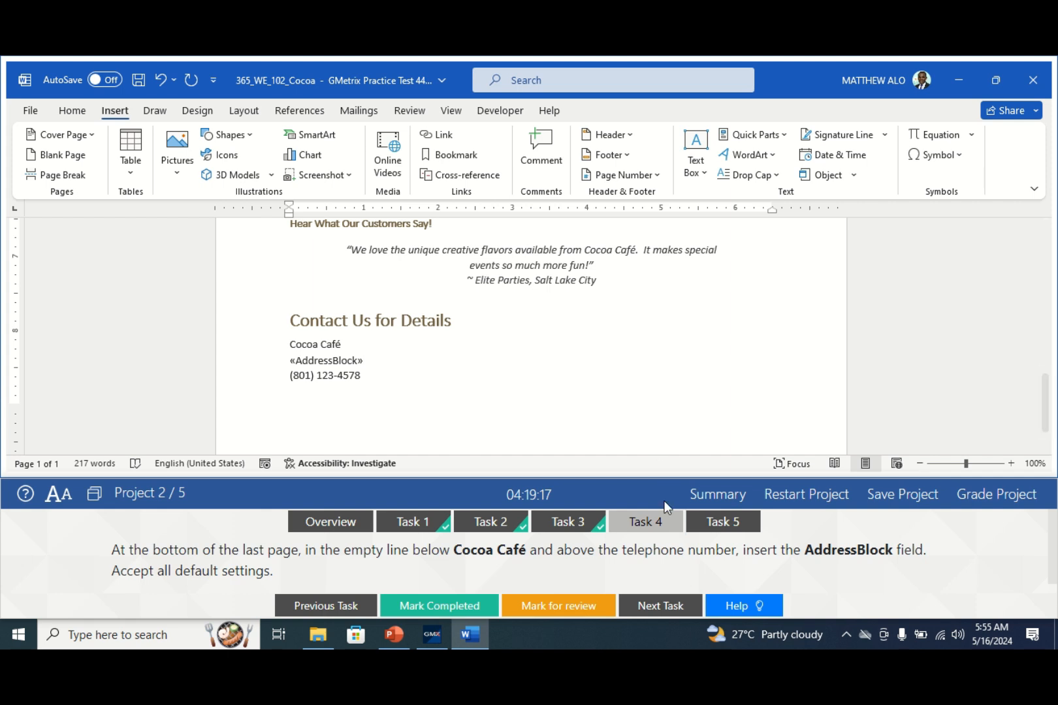
pyautogui.click(457, 603)
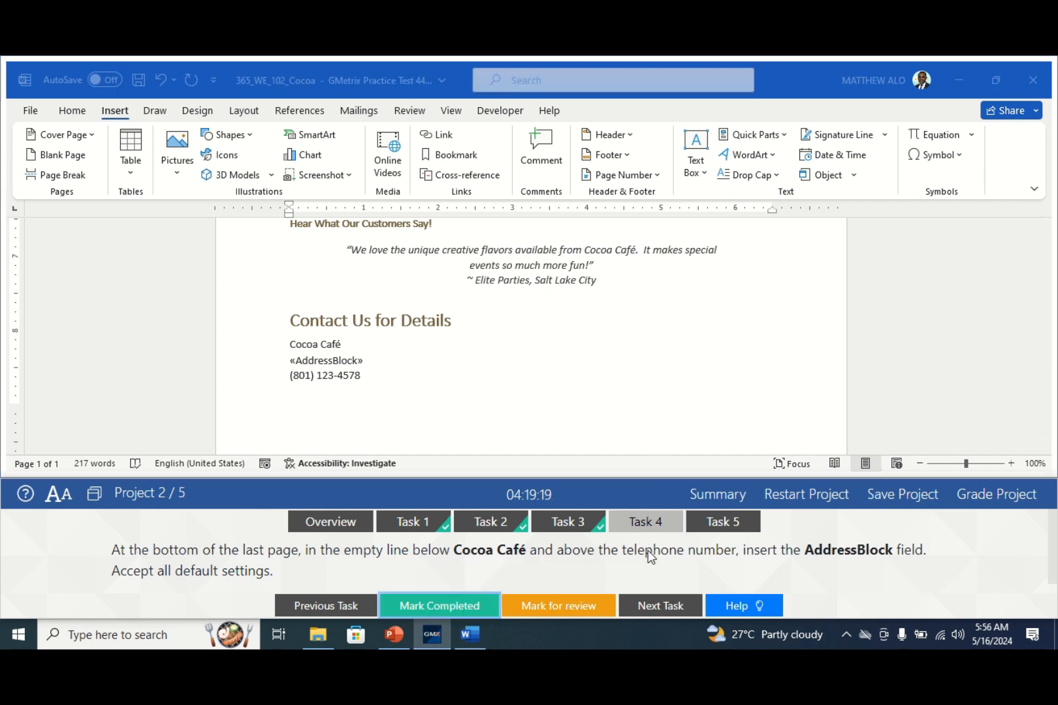
# - Mark the AddressBlock task (Task 4) completed in GMetrix and return to the Word document
pyautogui.click(720, 526)
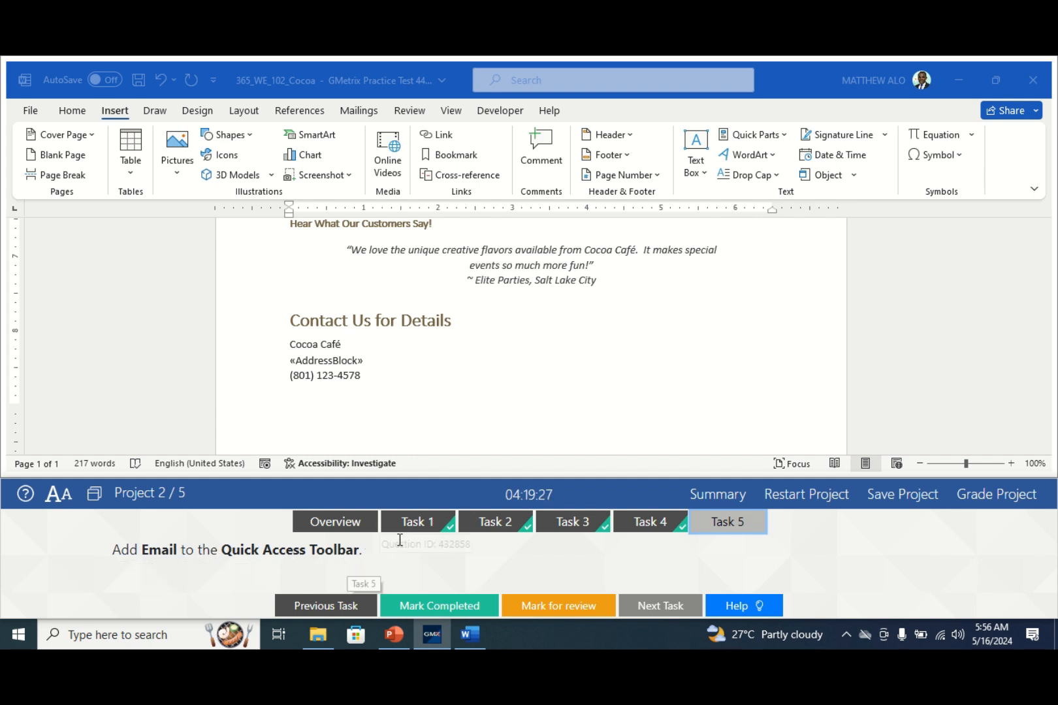
pyautogui.click(274, 302)
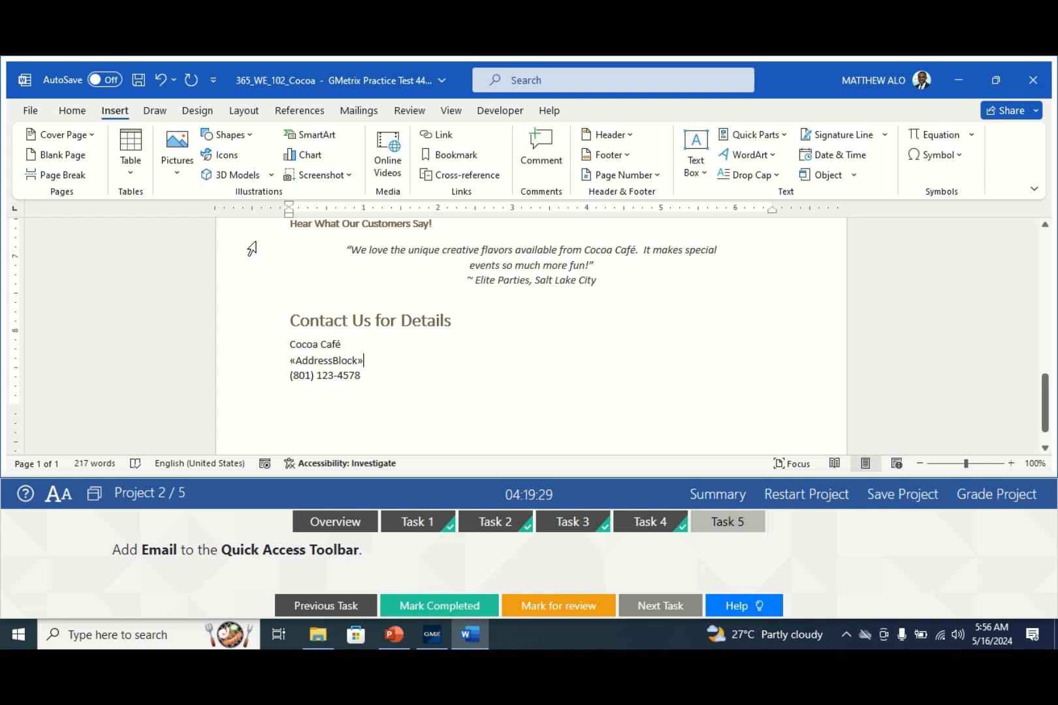
# - Add the Email command to the Quick Access Toolbar and mark Task 5 completed in GMetrix
pyautogui.click(214, 82)
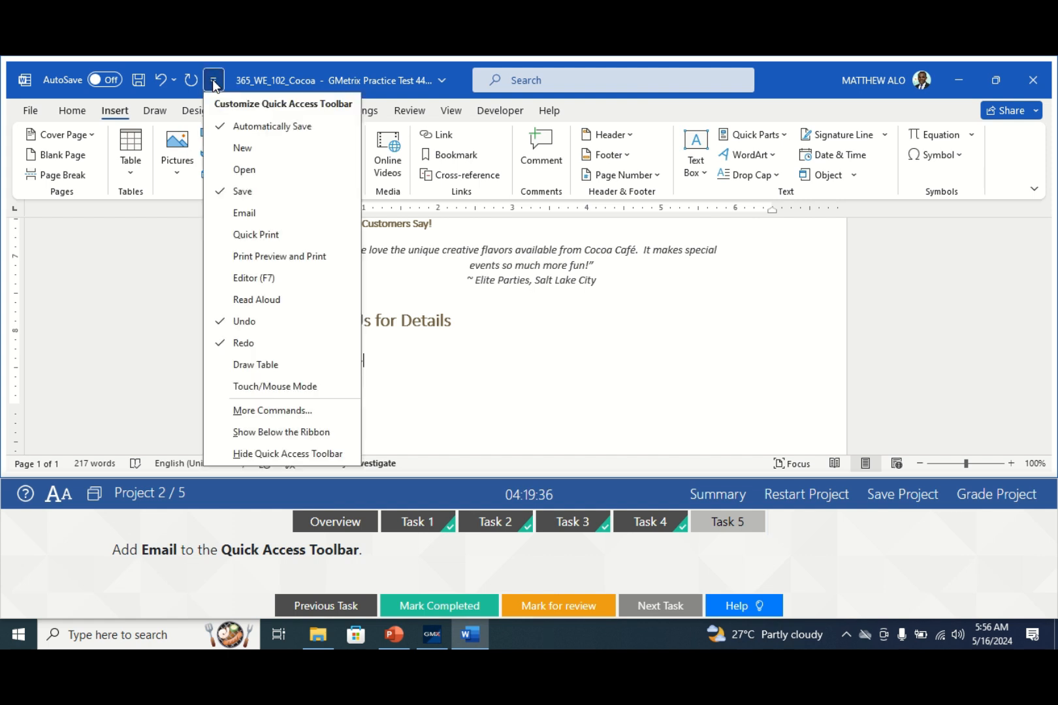
pyautogui.click(241, 214)
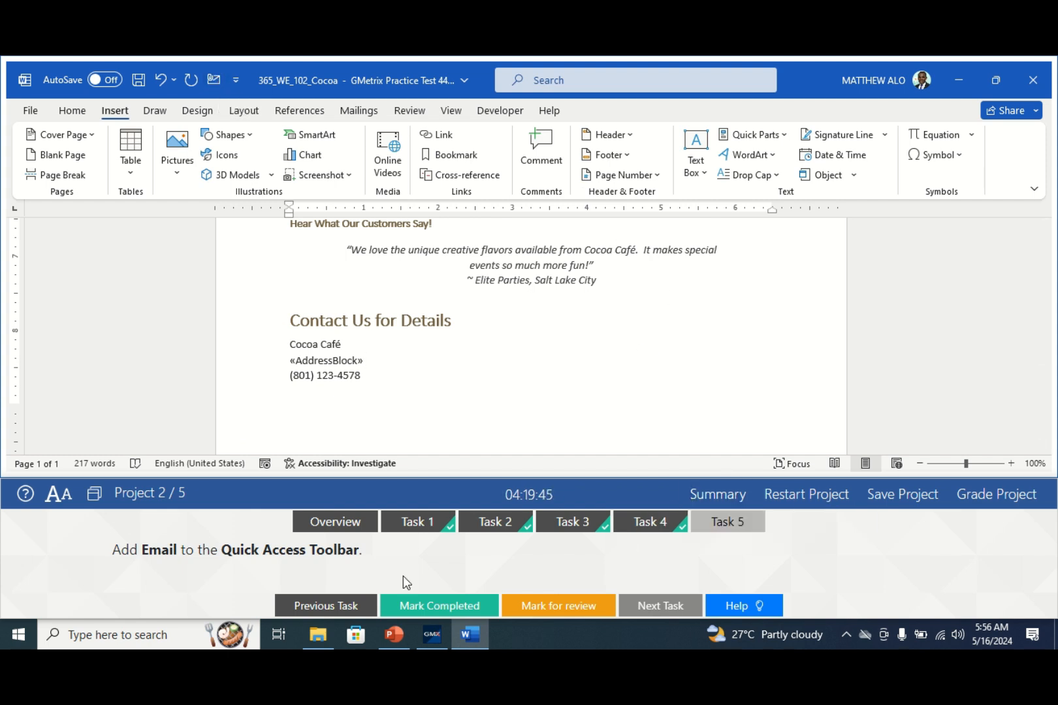
pyautogui.click(419, 606)
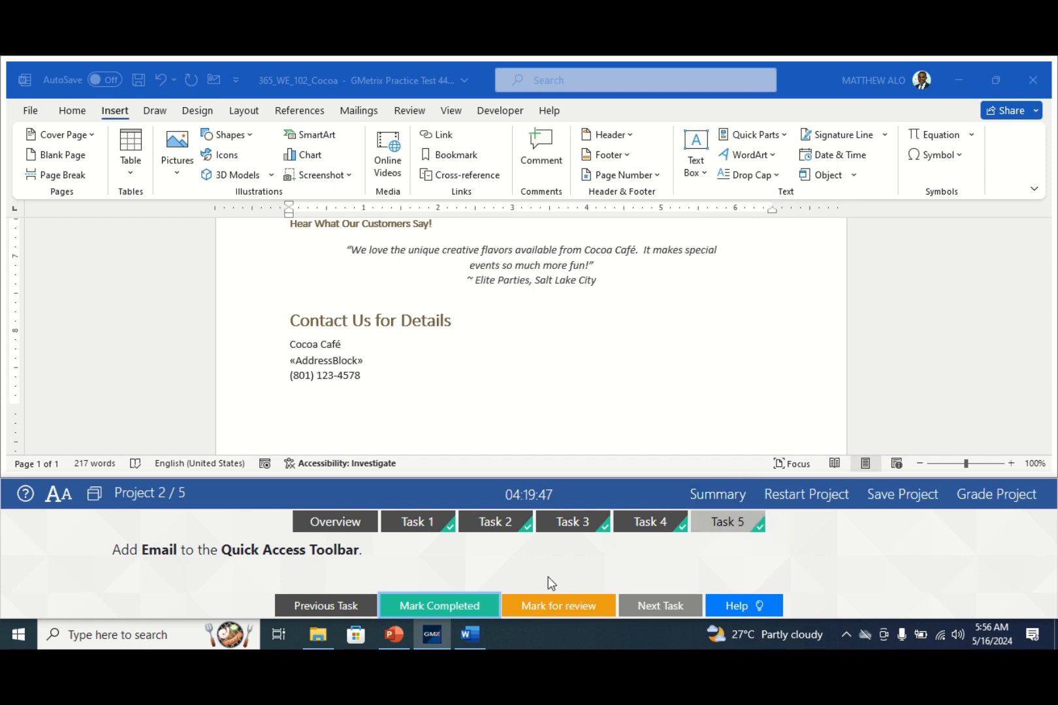